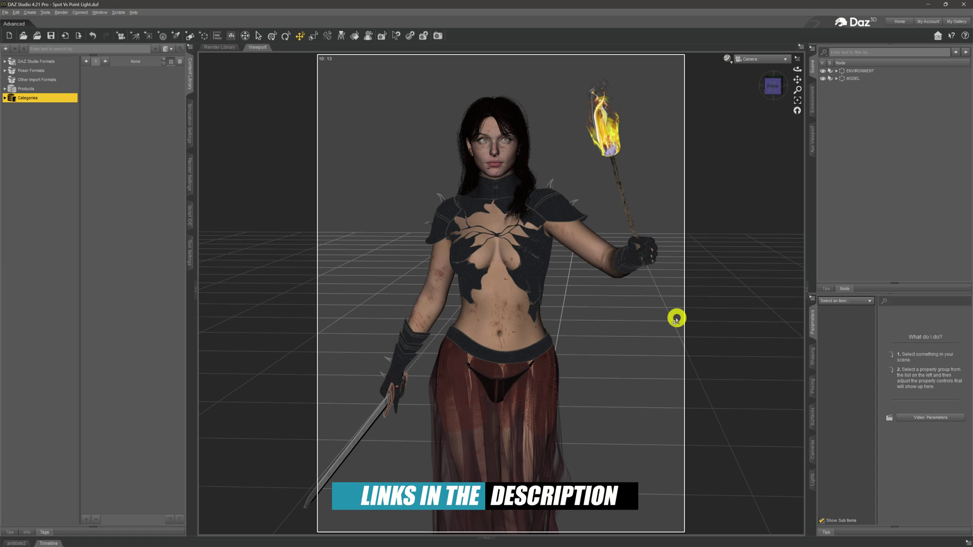
- Look over the figure in Perspective View and return the viewport to the Camera view
click(750, 60)
click(749, 65)
mouse_move(796, 70)
mouse_down()
mouse_move(765, 70)
mouse_move(795, 72)
mouse_up()
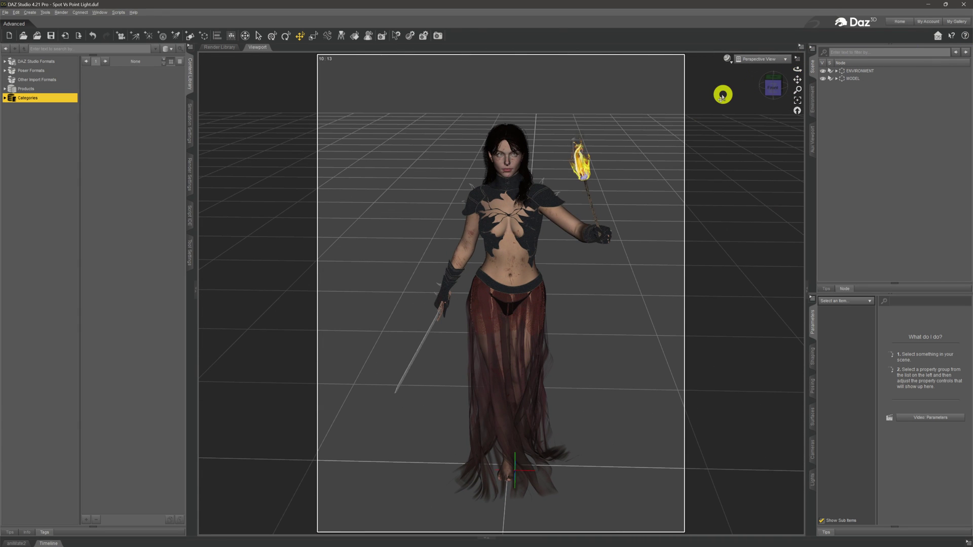
click(746, 59)
click(737, 120)
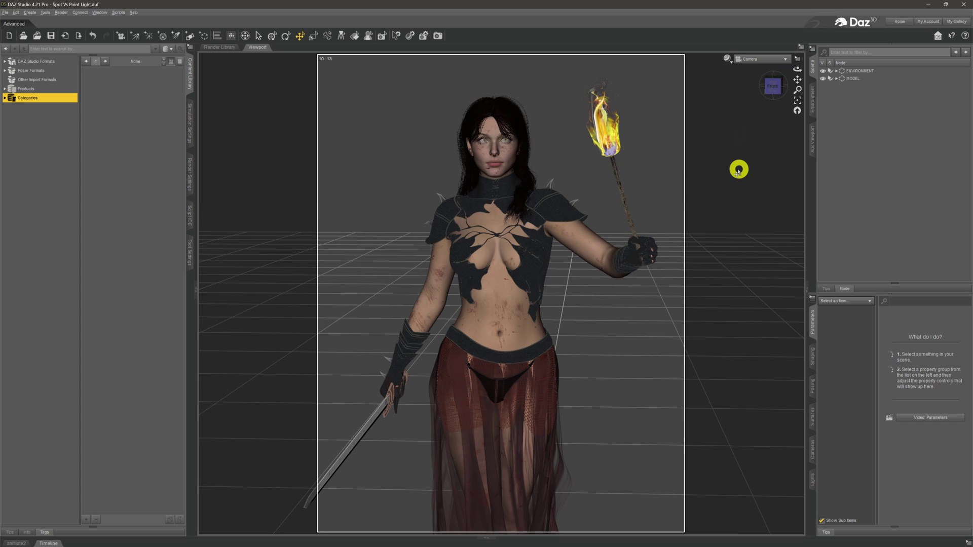
- Show the light settings and create a cube primitive at World Center with the Y Positive primary axis
key(ctrl+shift+l)
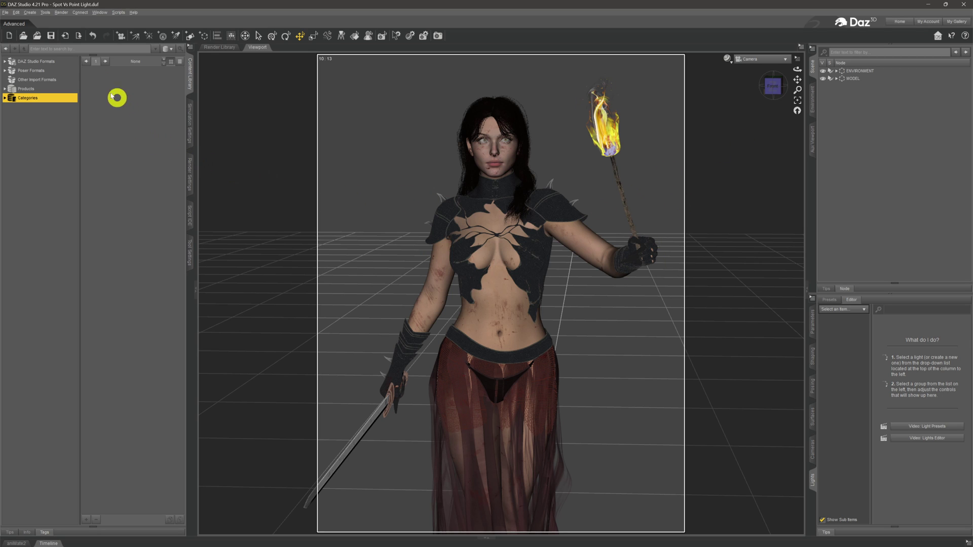
click(30, 13)
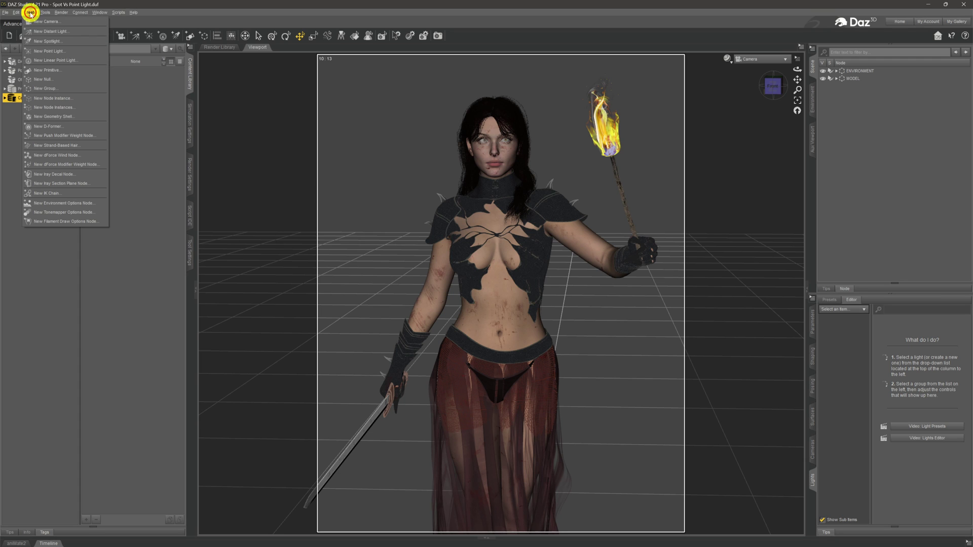
click(60, 70)
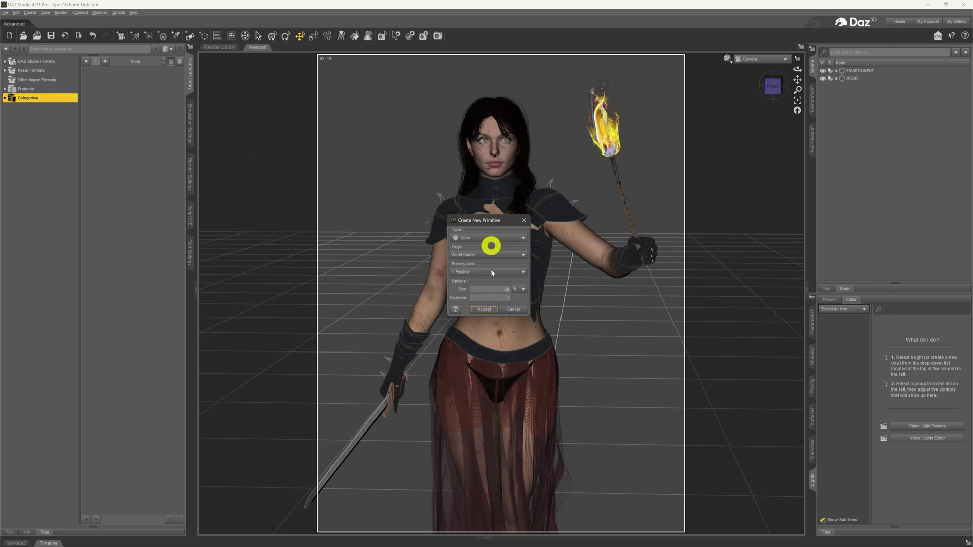
click(495, 293)
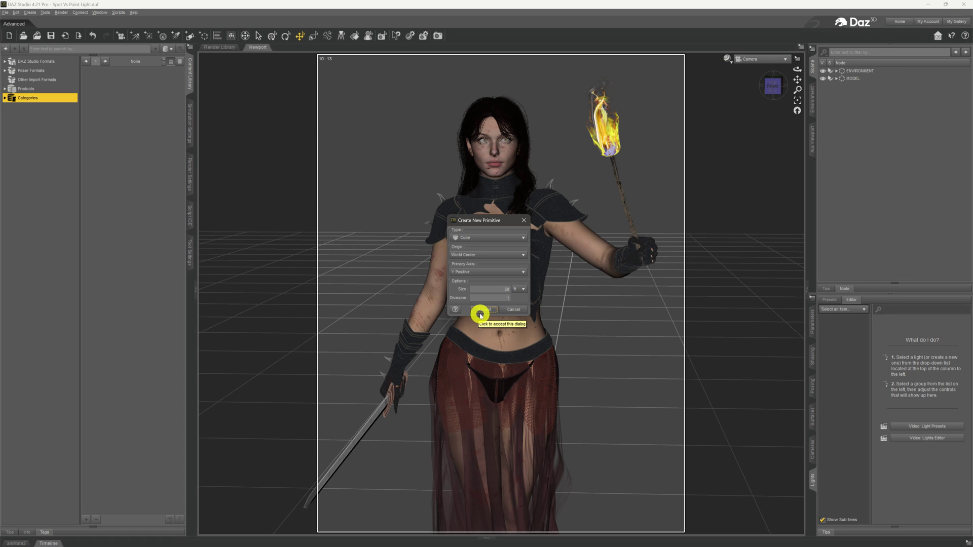
click(482, 311)
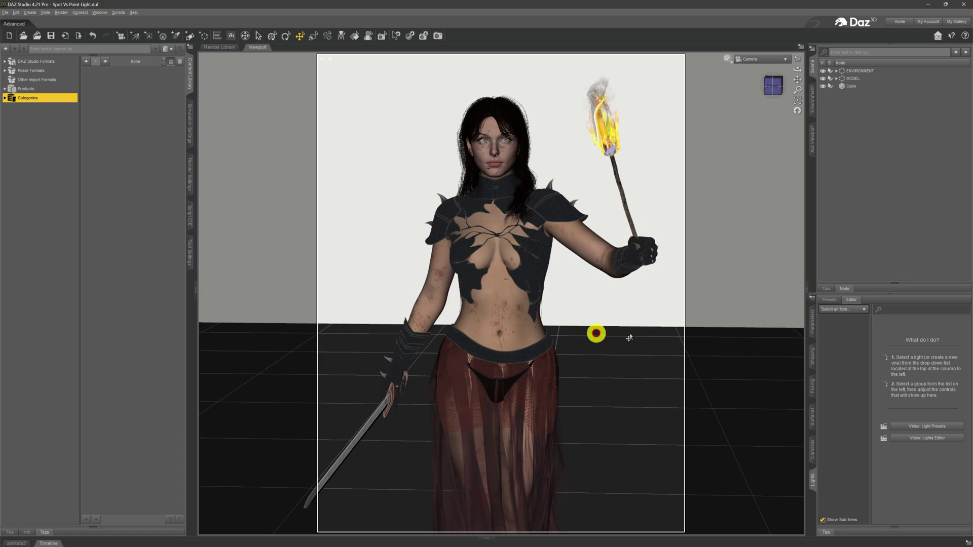
- Preview the scene inside the cube in Perspective View with NVIDIA Iray shading
click(786, 57)
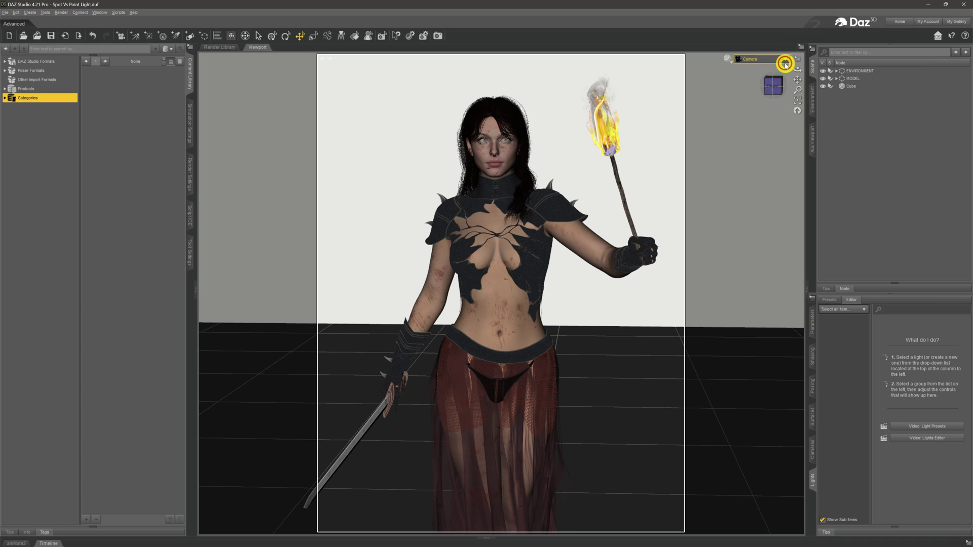
click(796, 71)
mouse_move(796, 71)
mouse_down()
mouse_move(765, 72)
mouse_move(827, 69)
mouse_move(797, 72)
mouse_move(811, 25)
mouse_move(796, 72)
mouse_up()
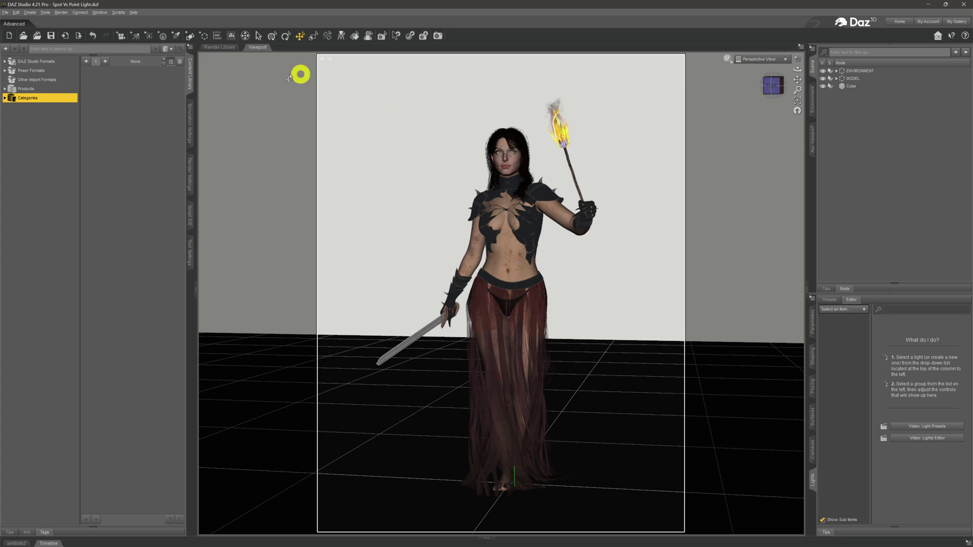
click(728, 59)
click(733, 158)
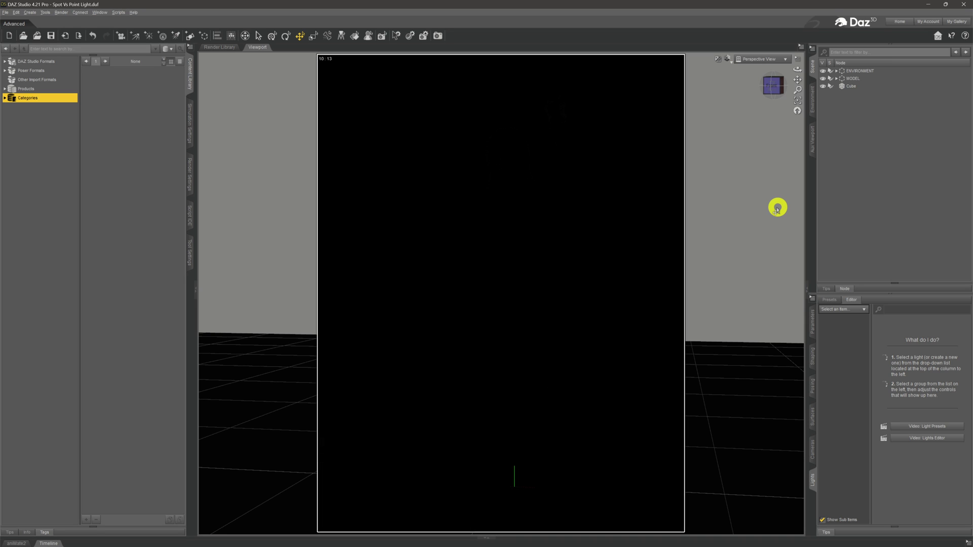
- Check the Environment render settings and return the viewport to the textured Camera view
click(191, 171)
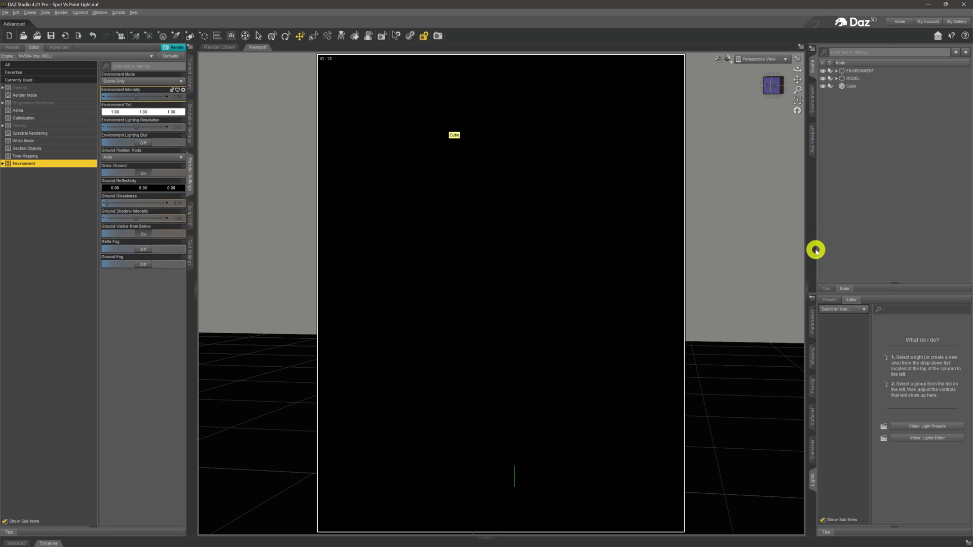
drag(799, 67, 800, 66)
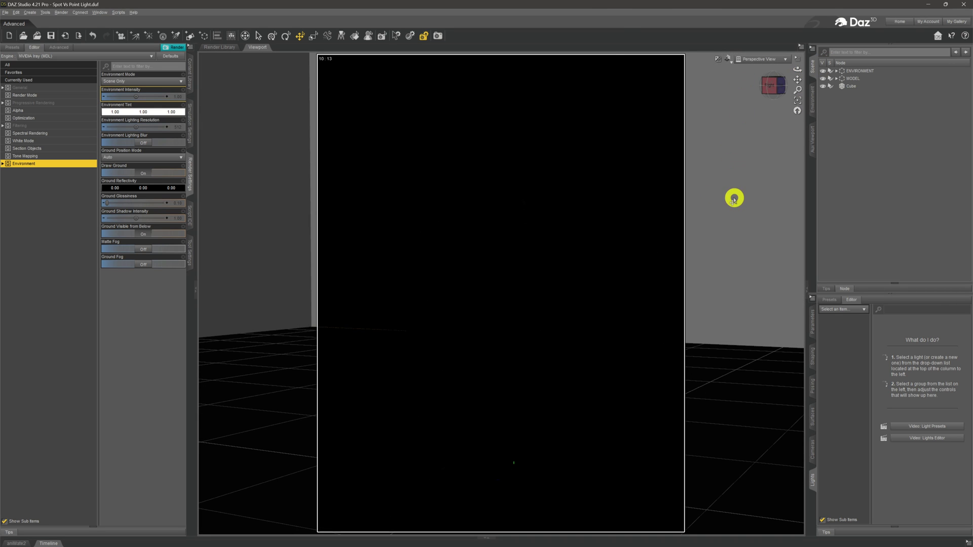
key(ctrl+1)
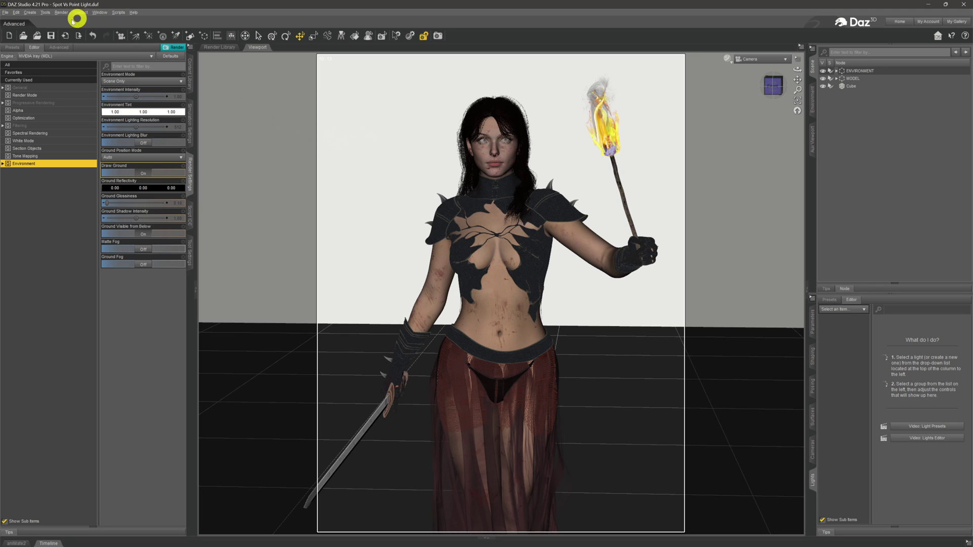
- Create a new spotlight that takes its position from the active Camera viewport transforms
click(30, 13)
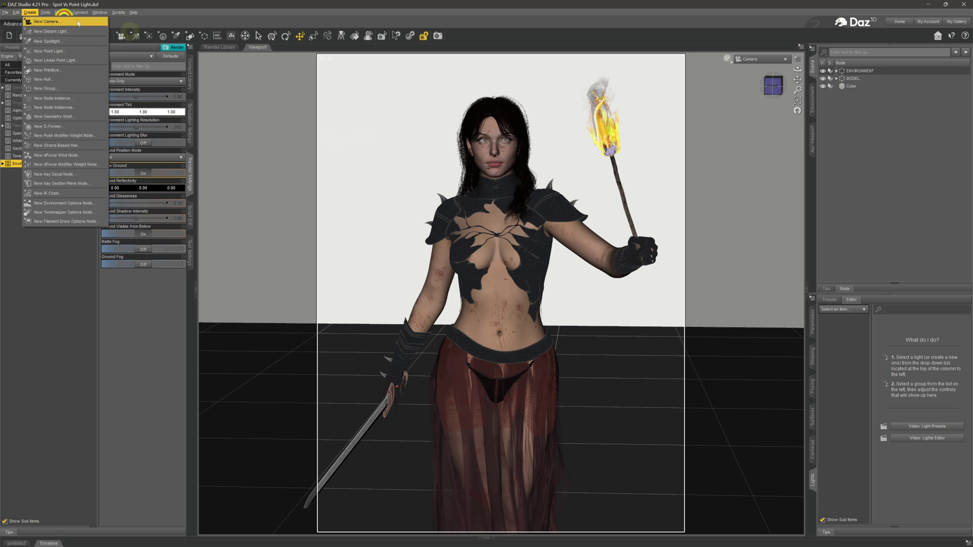
click(93, 42)
click(345, 240)
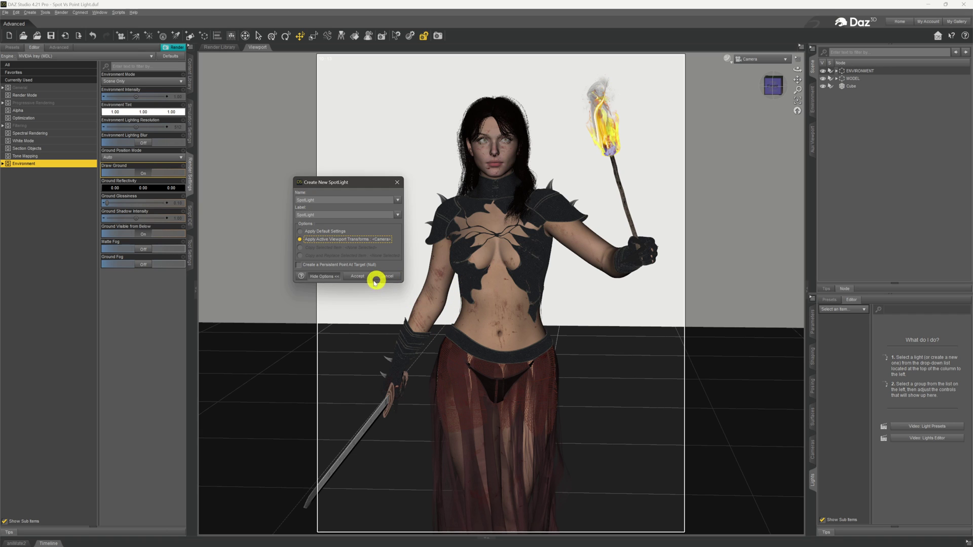
click(361, 277)
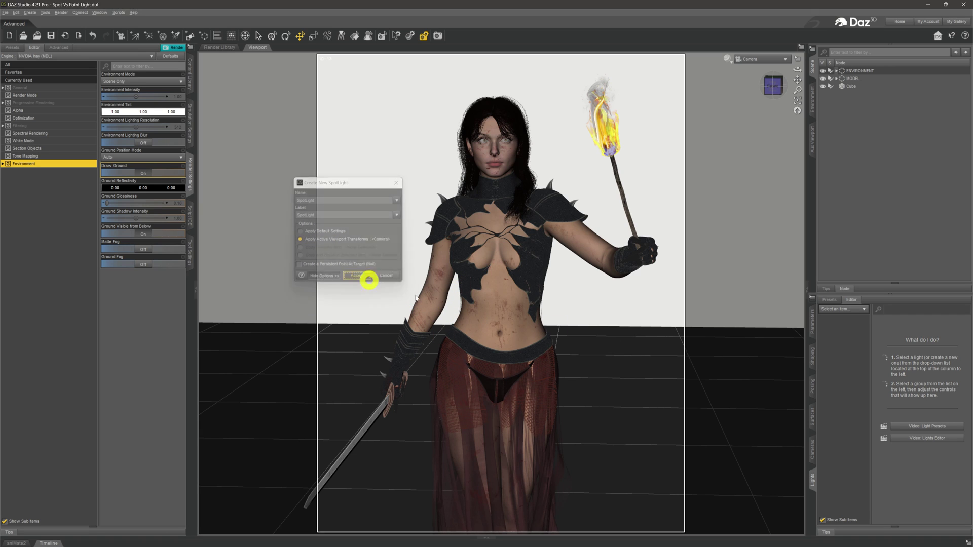
- Show the spotlight in Perspective View and set its luminous flux to 100000 lumens
click(771, 73)
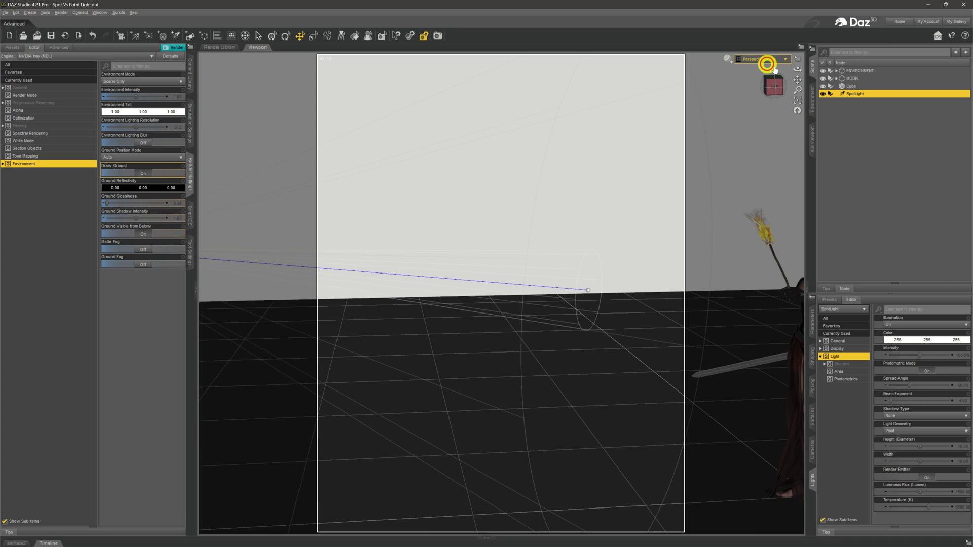
drag(792, 80, 576, 287)
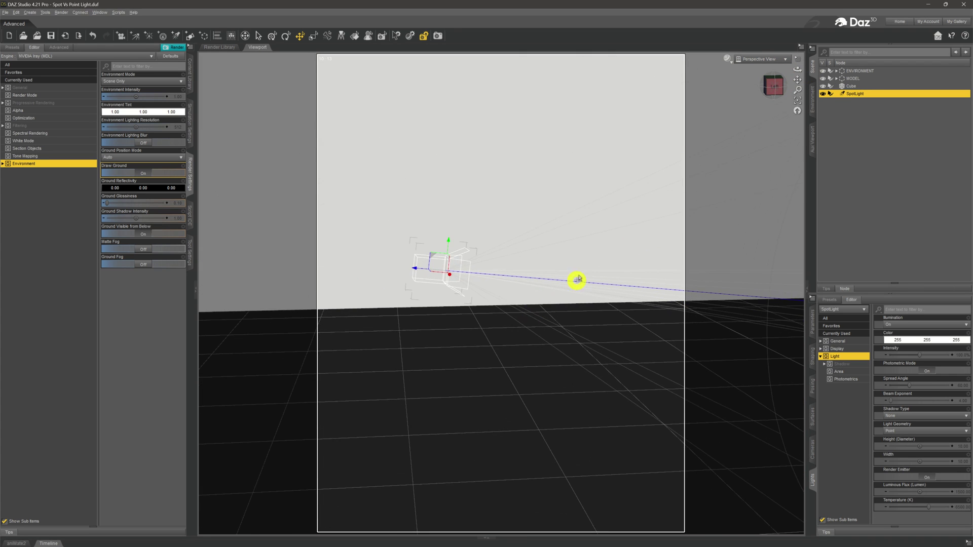
drag(792, 67, 799, 69)
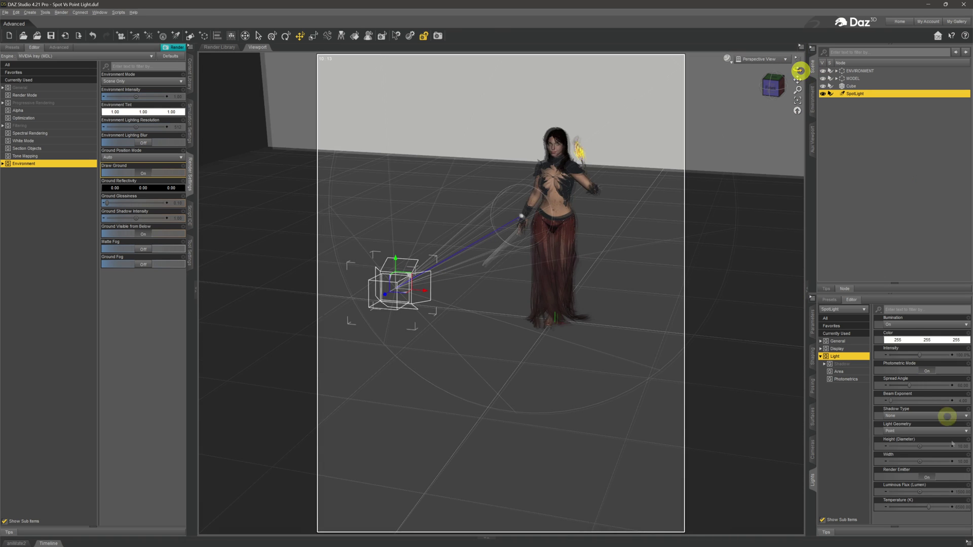
click(957, 492)
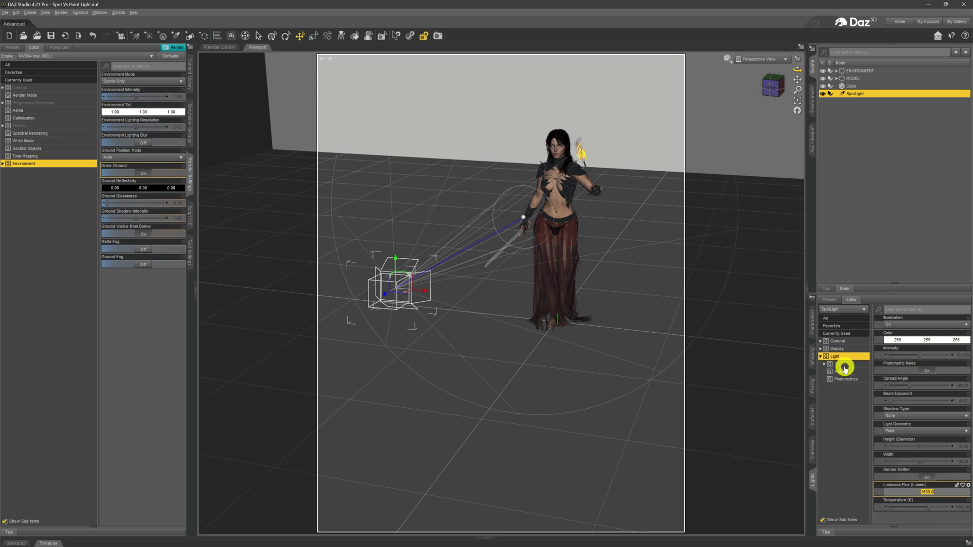
text(100000)
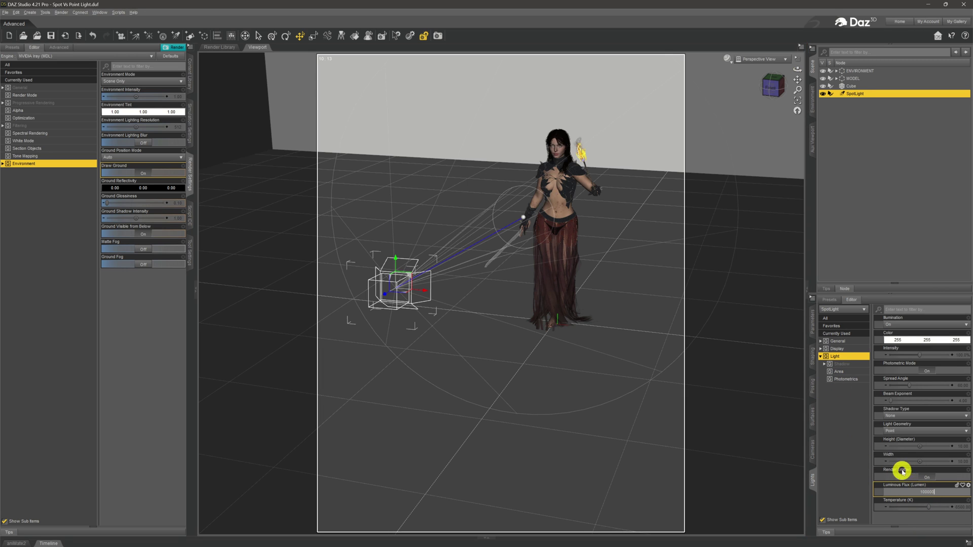
key(Return)
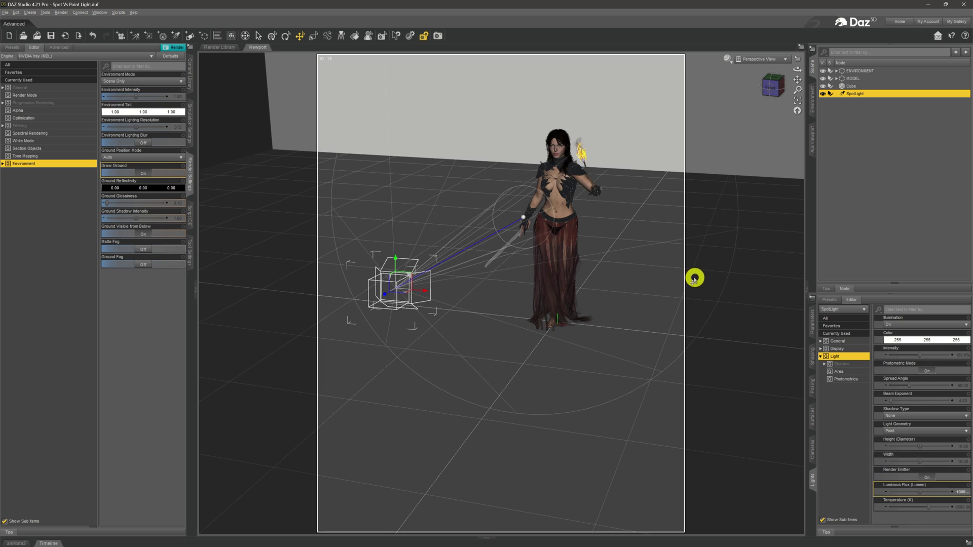
- Preview the spotlight's illumination and shadows with NVIDIA Iray shading from several angles around the figure
click(745, 65)
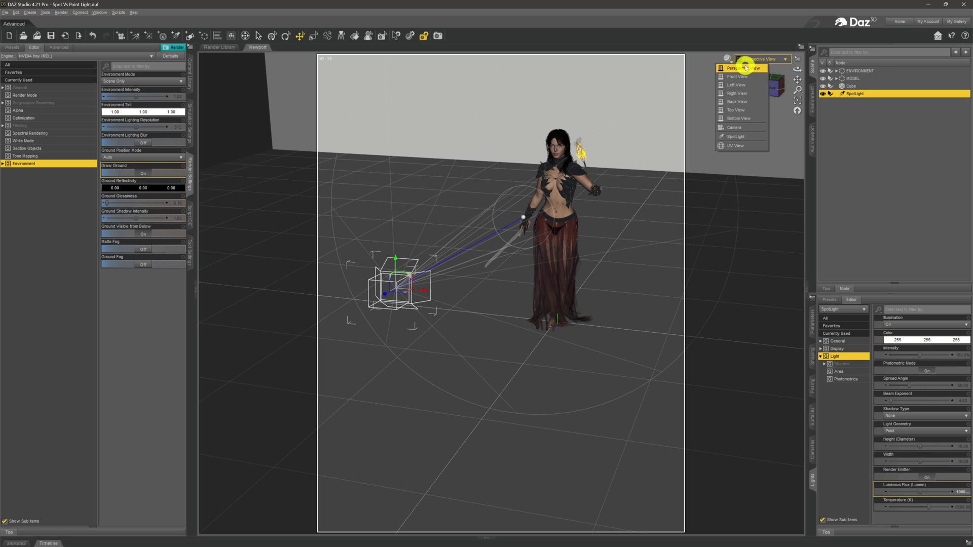
click(691, 25)
click(728, 59)
click(742, 162)
click(728, 58)
click(724, 157)
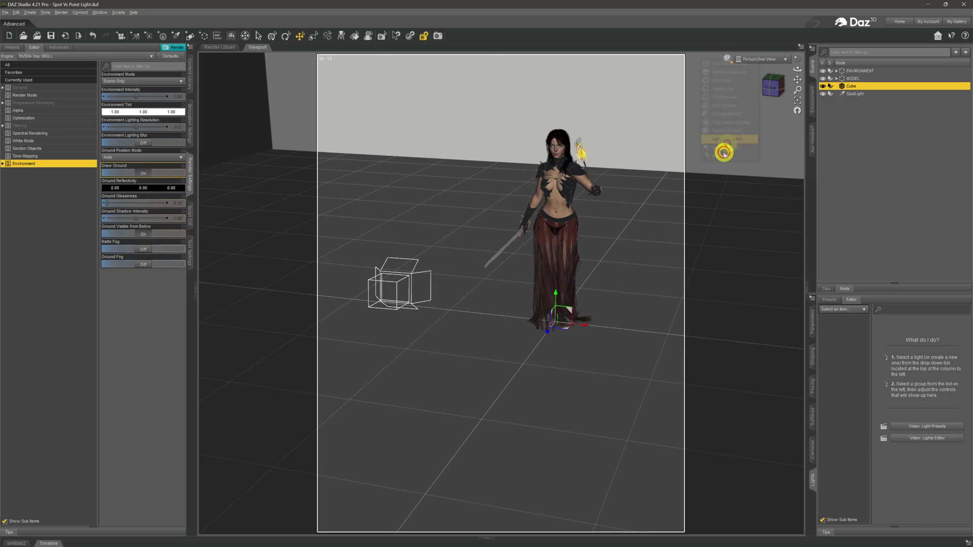
drag(799, 69, 799, 70)
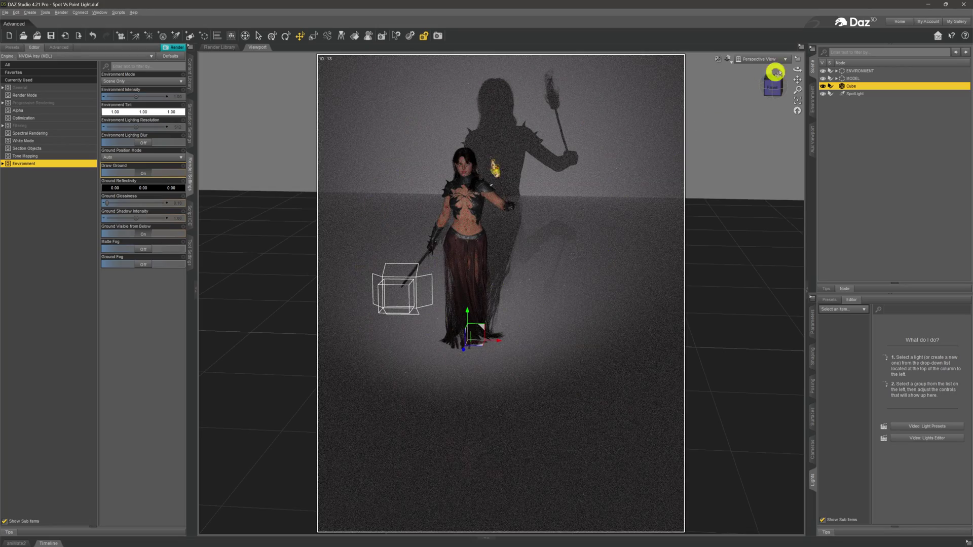
drag(794, 70, 795, 70)
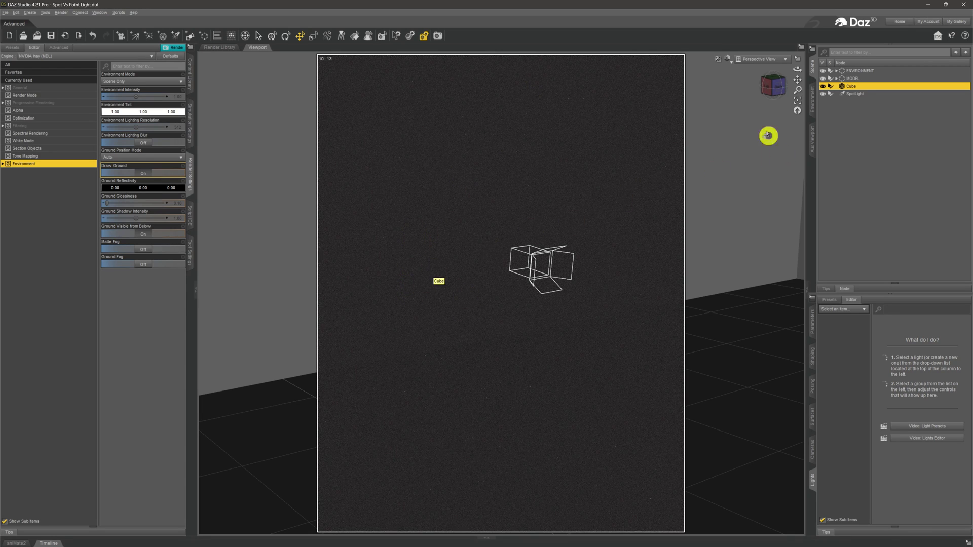
mouse_move(793, 79)
mouse_down()
mouse_move(828, 81)
mouse_move(794, 71)
mouse_up()
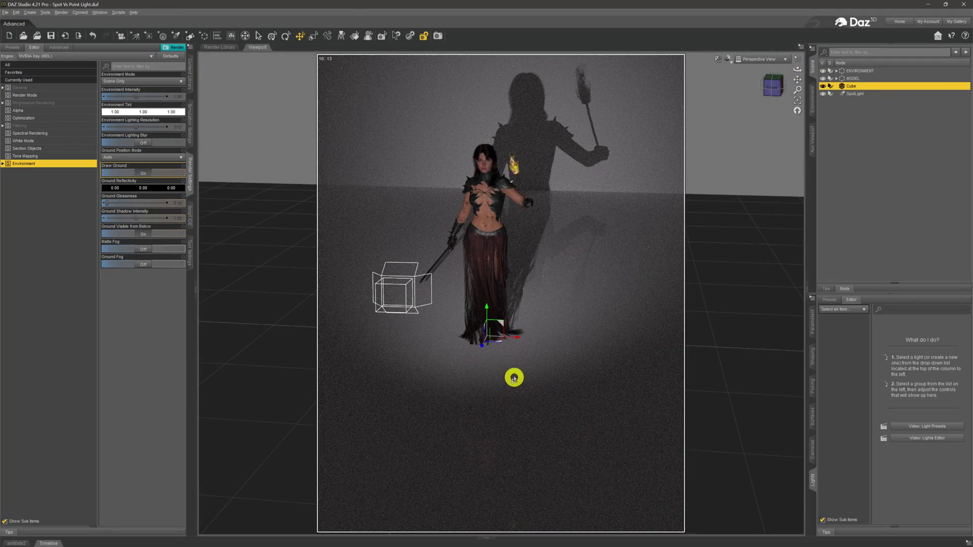
- Return the viewport from Iray to textured shading and switch to the Camera view
click(730, 63)
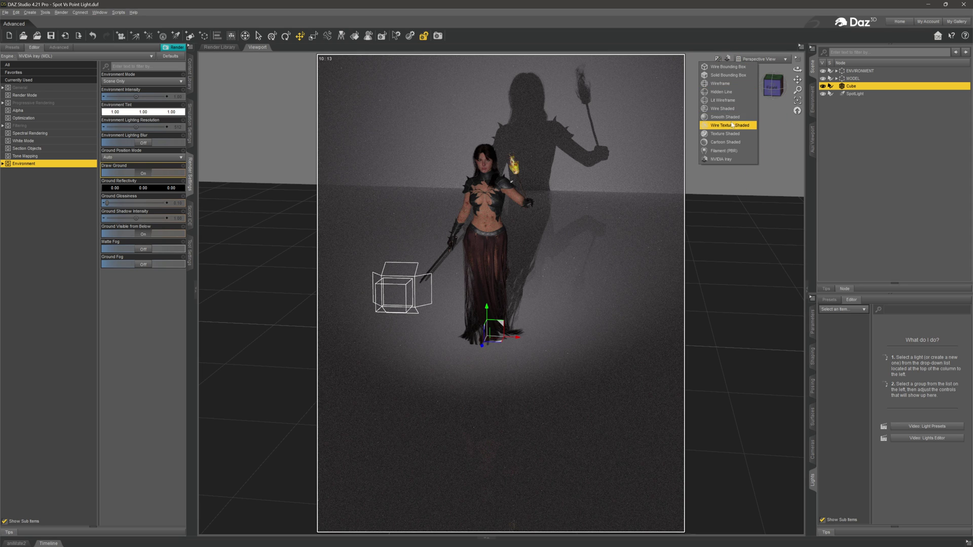
click(728, 126)
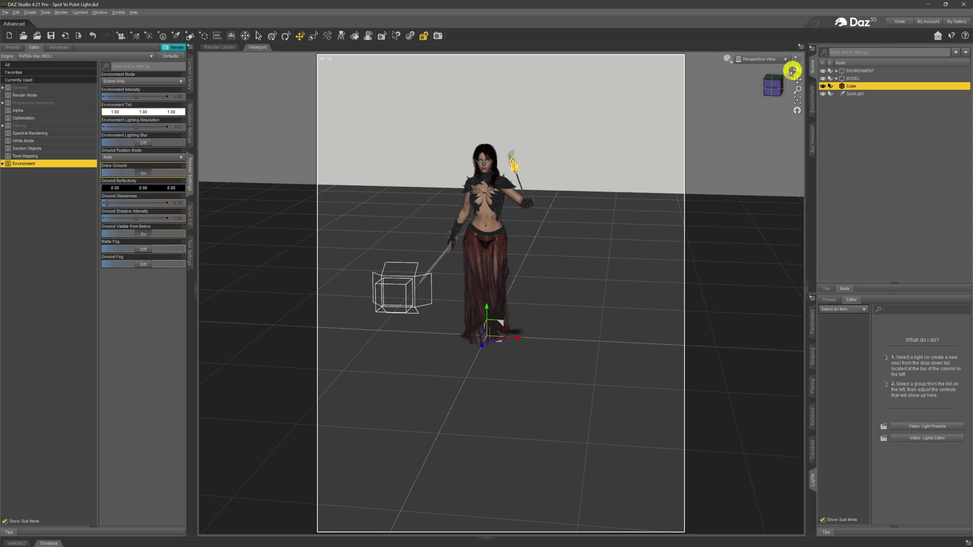
click(760, 58)
click(760, 120)
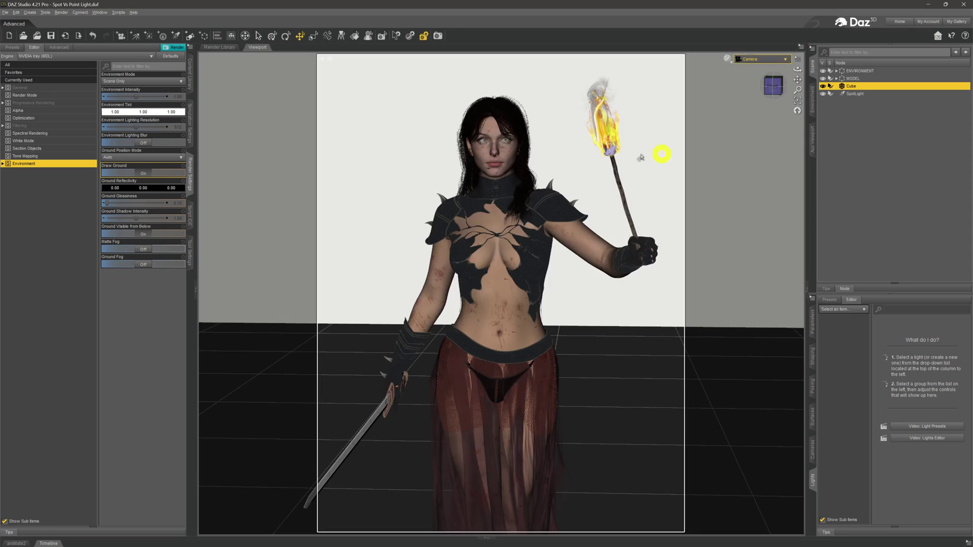
- Create a new point light that takes its position from the active Camera viewport transforms
click(28, 14)
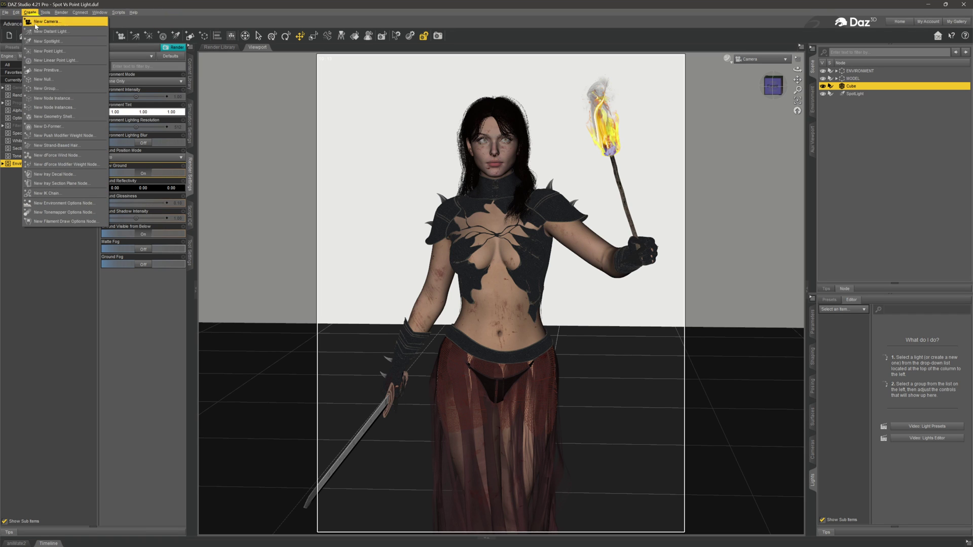
click(89, 53)
click(370, 239)
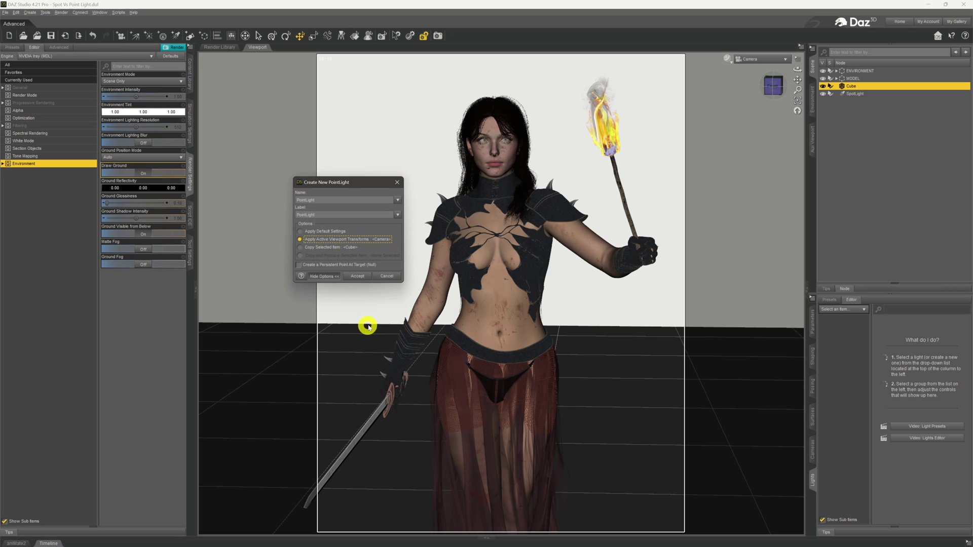
click(355, 276)
- Frame the new point light in Perspective View and hide the spotlight in the scene
click(783, 60)
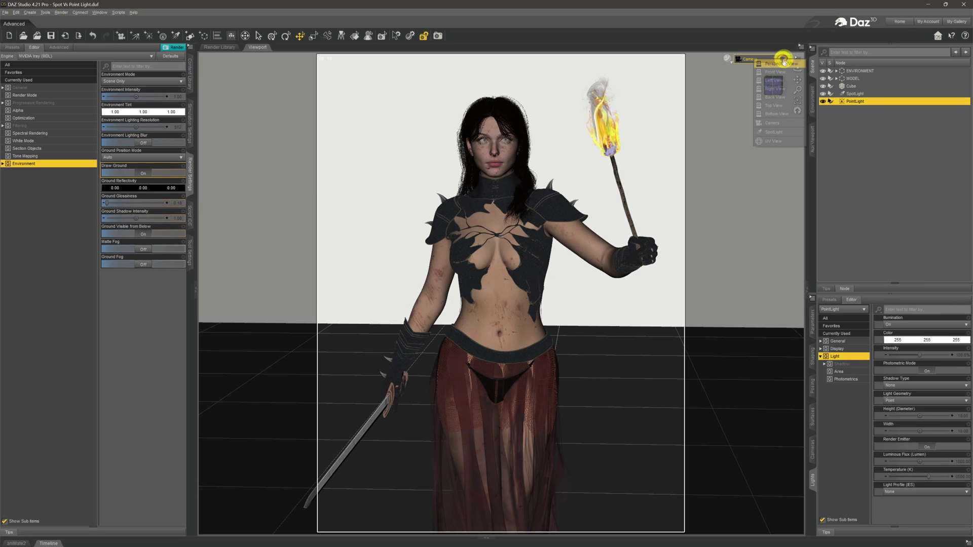
click(781, 62)
drag(798, 69, 732, 71)
key(ctrl+f)
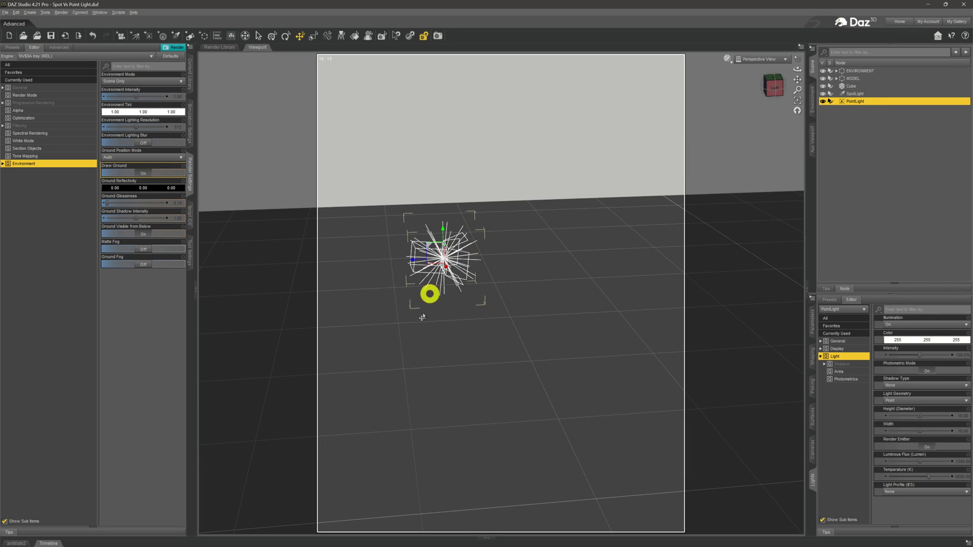
click(823, 95)
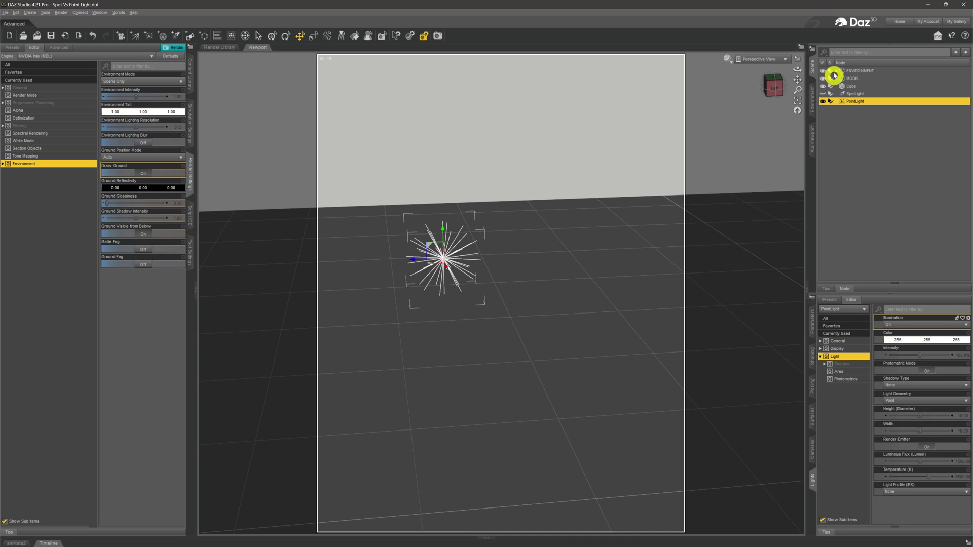
- Raise the point light's luminous flux, with the figure and light both in view in Perspective View
drag(799, 72, 800, 72)
click(953, 462)
text(100)
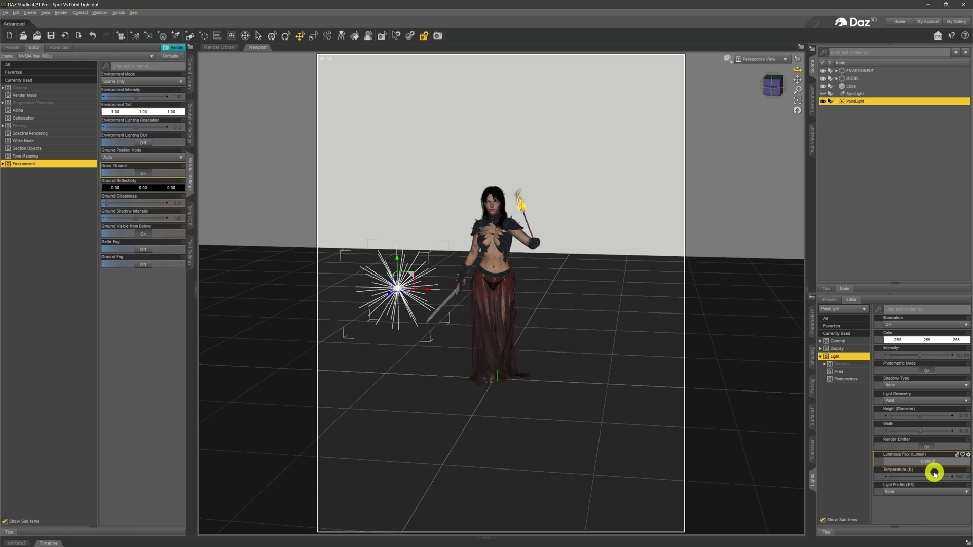
key(Return)
- Preview the point light's illumination of the figure with NVIDIA Iray shading, in Perspective View and the Camera view
click(727, 63)
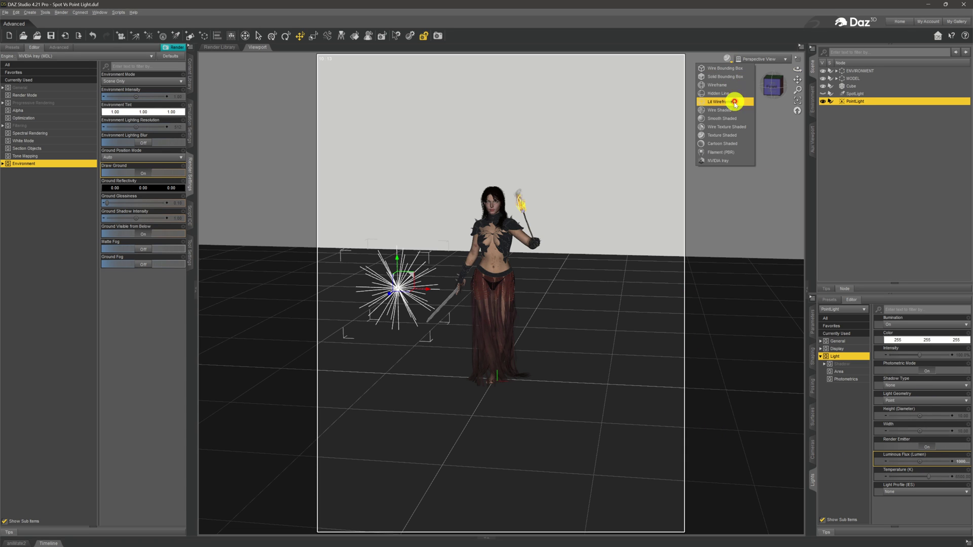
click(734, 161)
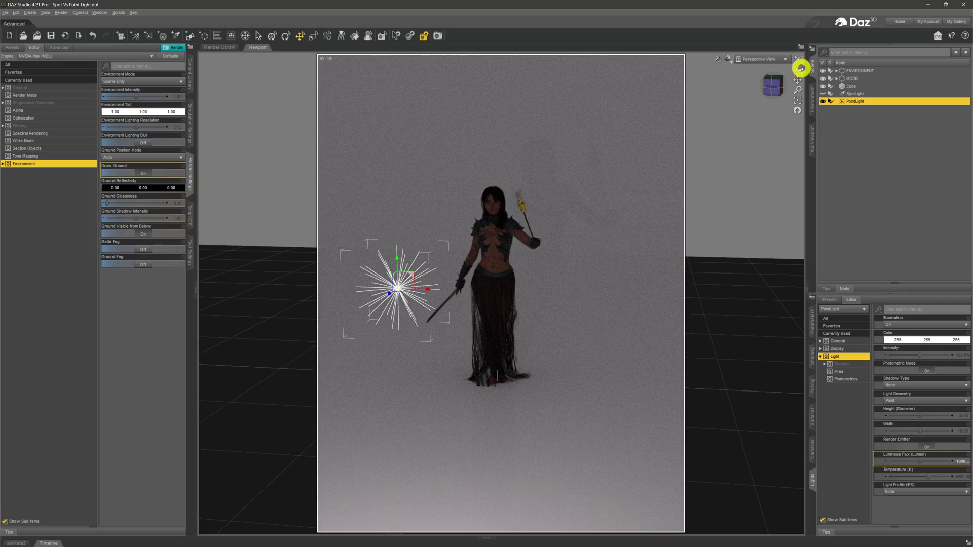
drag(797, 70, 801, 90)
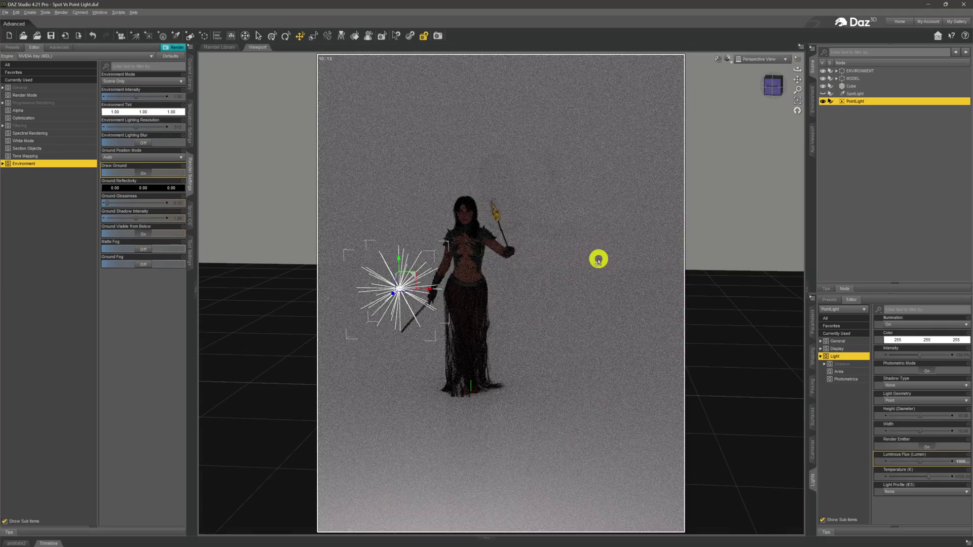
click(756, 59)
click(753, 125)
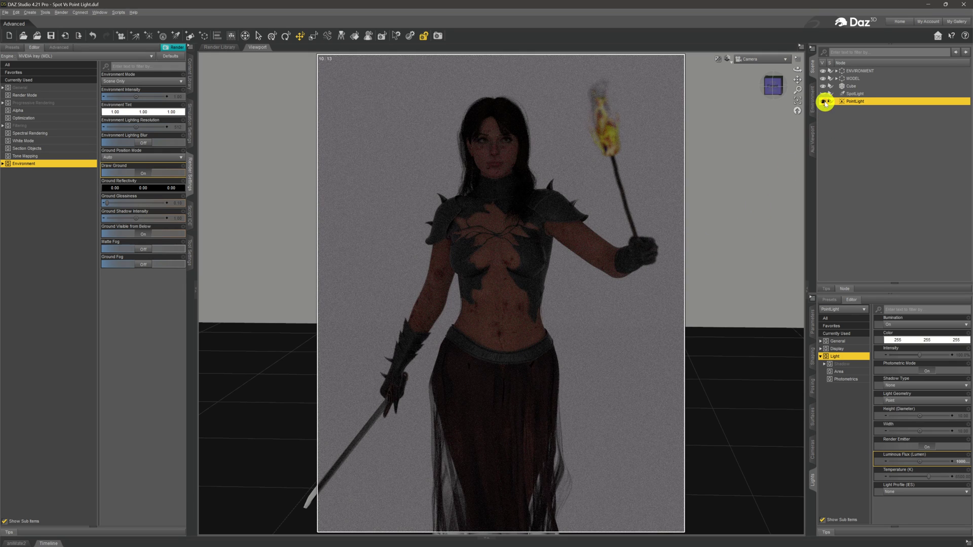
- Hide the point light, show the spotlight, and inspect the spotlight's beam and shadow on the figure in Perspective View
click(824, 102)
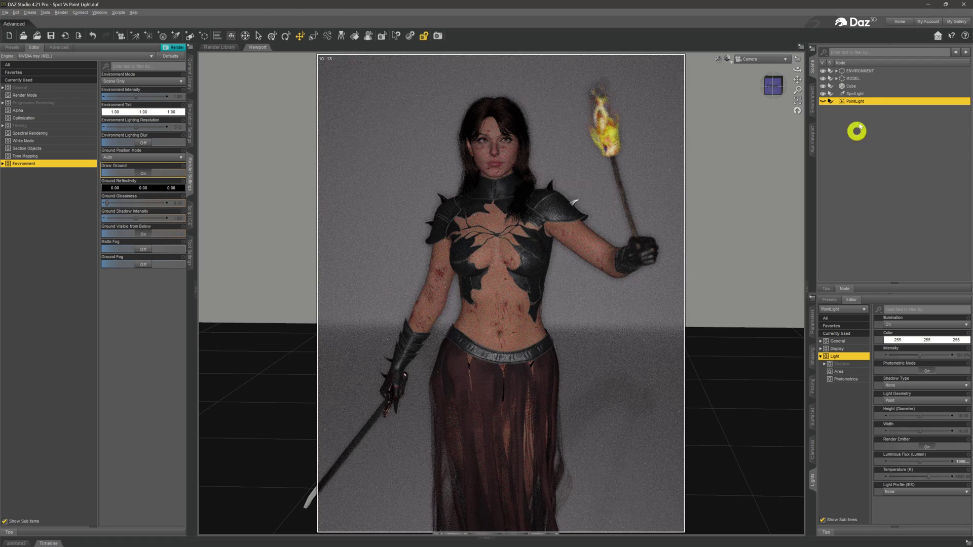
click(856, 94)
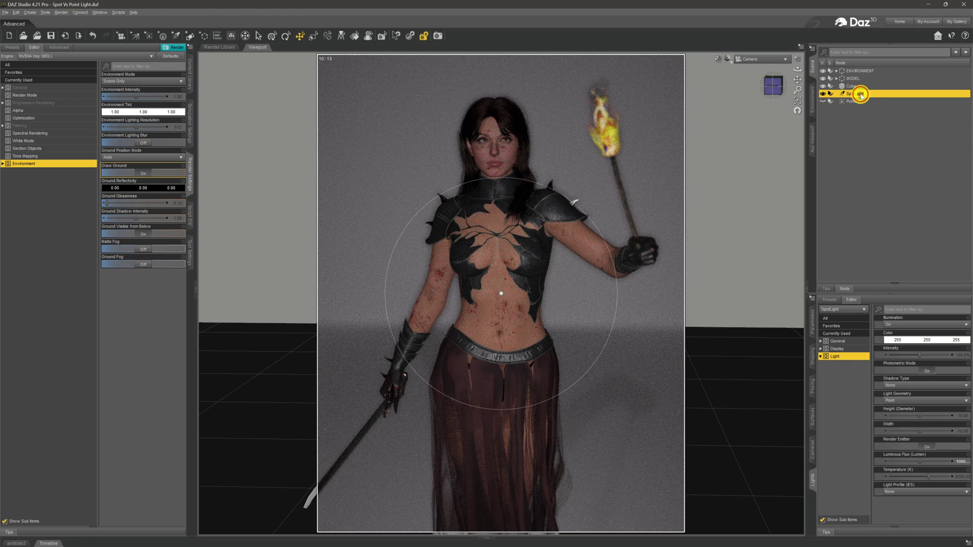
click(764, 59)
click(759, 67)
drag(799, 67, 825, 111)
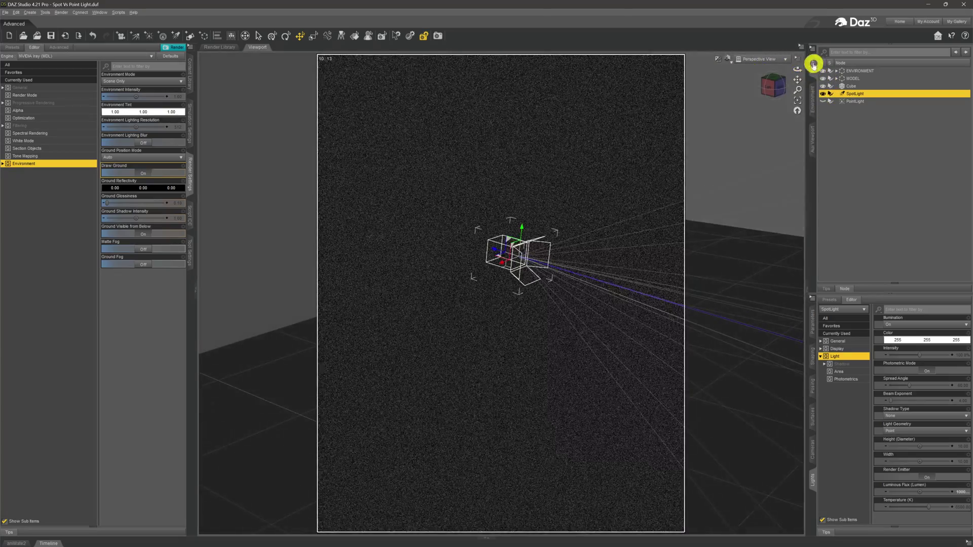
drag(799, 70, 799, 71)
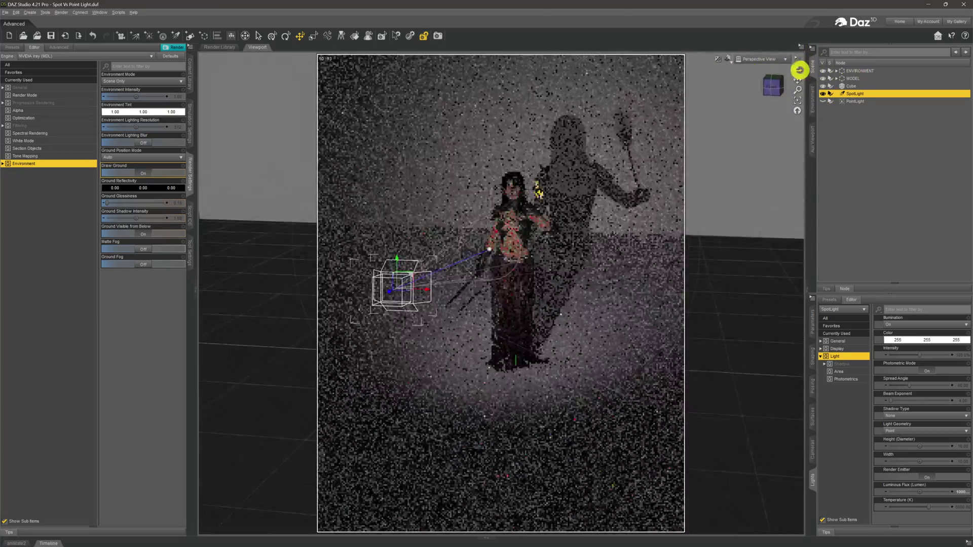
- Hide the spotlight, show the point light, and examine its illumination from the same perspective angle
click(823, 94)
click(823, 102)
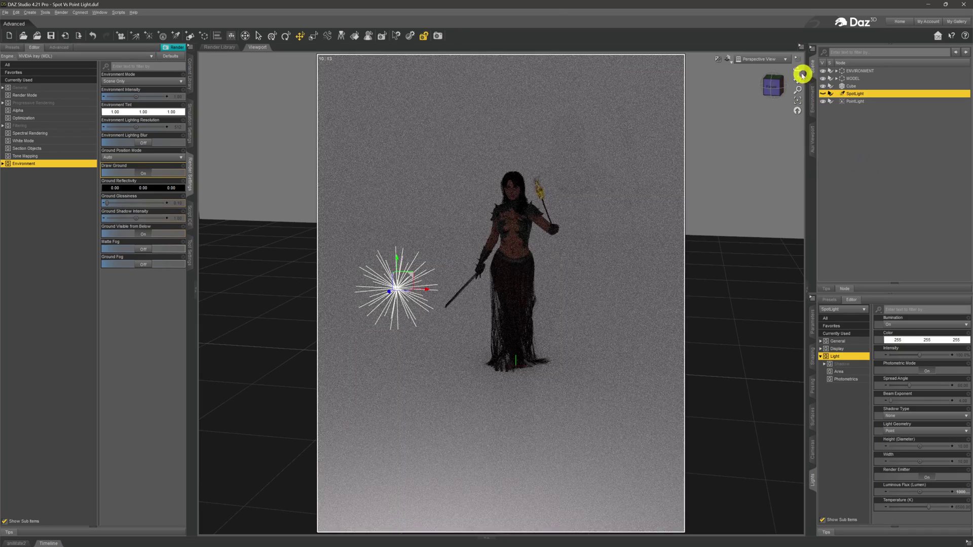
drag(798, 71, 796, 71)
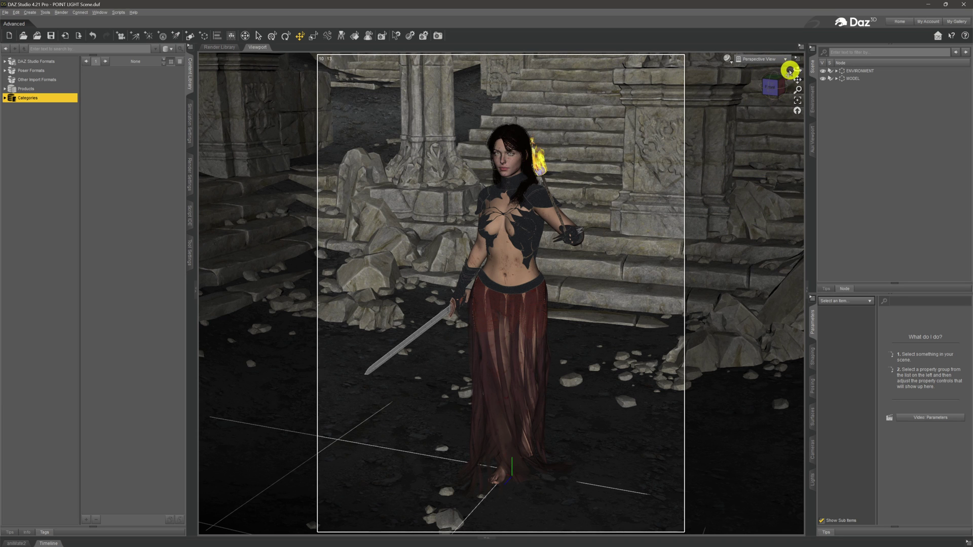
- Look around the torch-bearing figure in the ruins scene and switch to the Camera view
drag(797, 69, 771, 65)
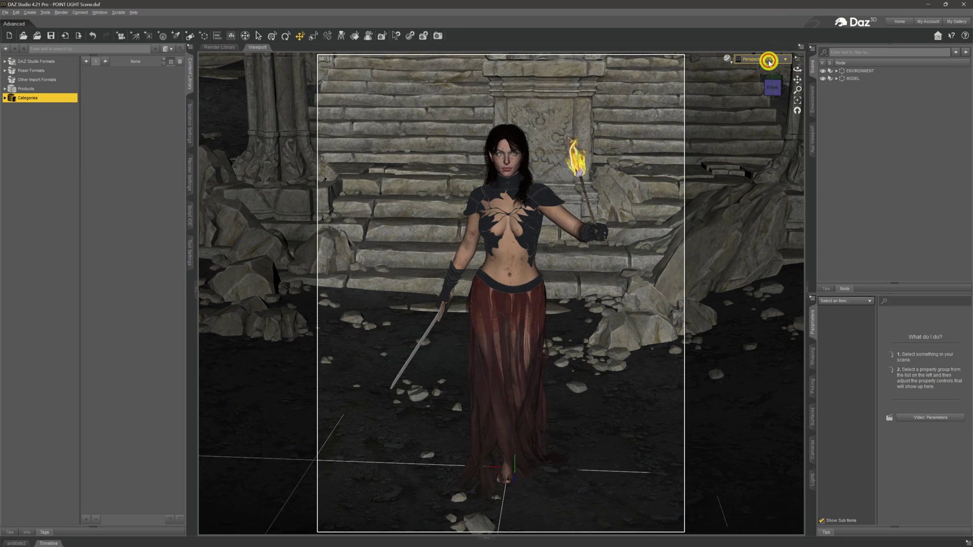
click(763, 59)
click(775, 124)
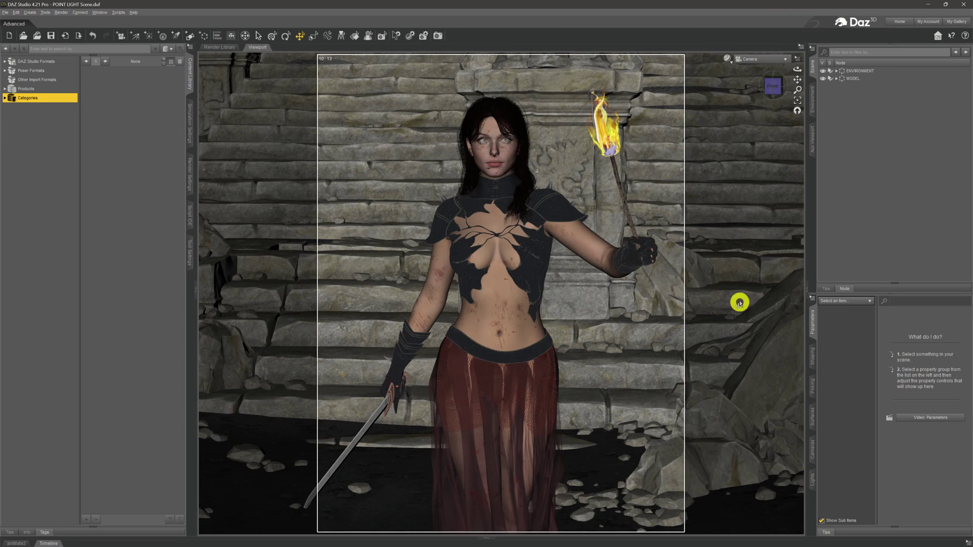
- Check the unlit ruins scene in NVIDIA Iray shading, open the render environment settings, and return to Texture Shaded
click(729, 63)
click(720, 160)
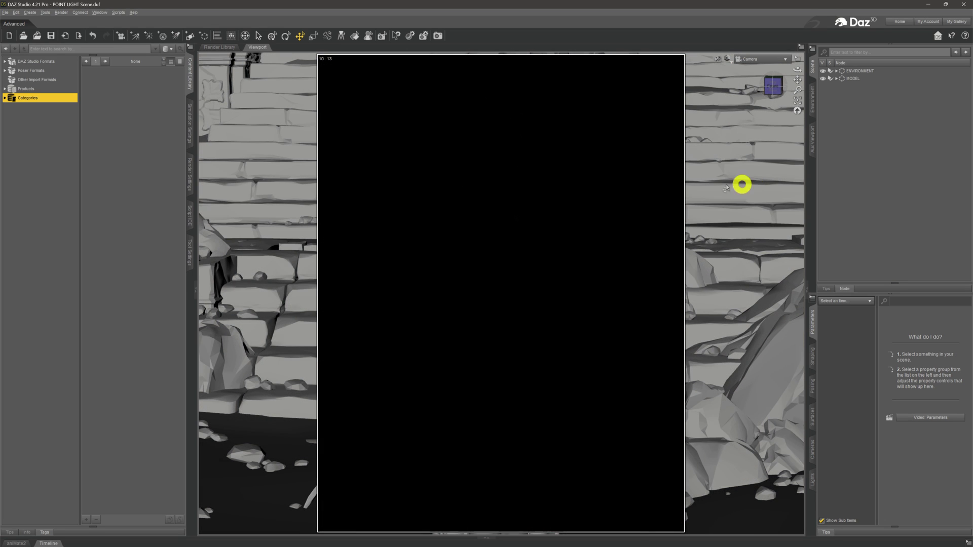
click(188, 165)
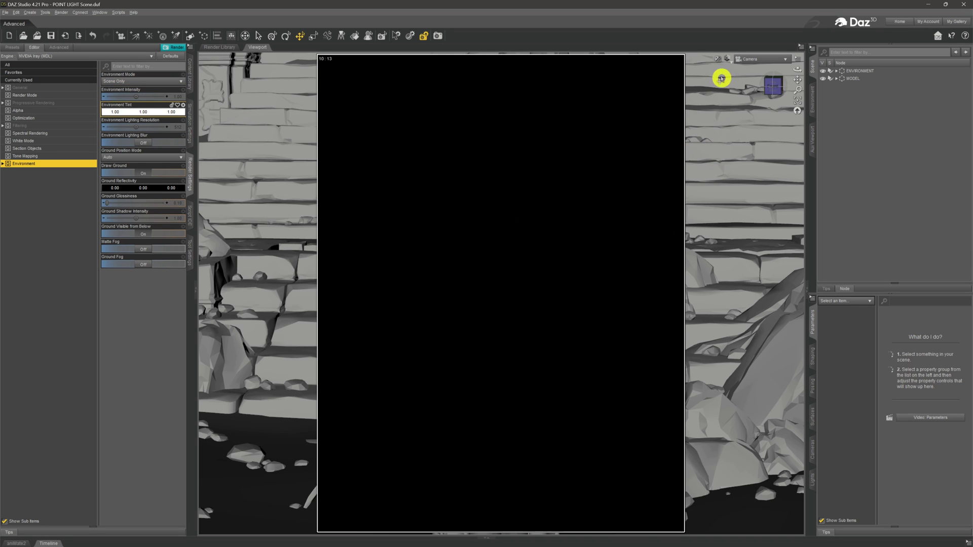
click(728, 62)
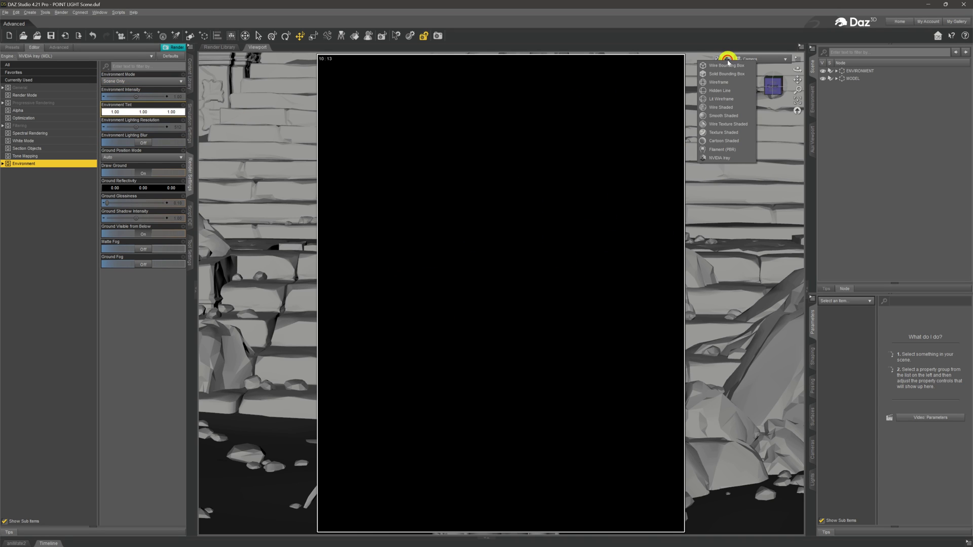
click(735, 133)
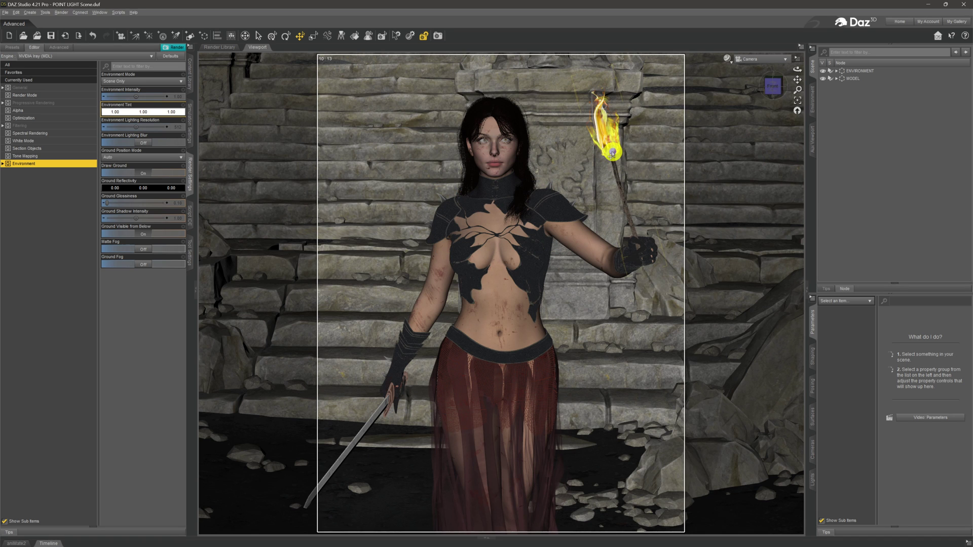
- Select the torch in the figure's hand and create a new point light that copies the selected torch's transforms
click(613, 151)
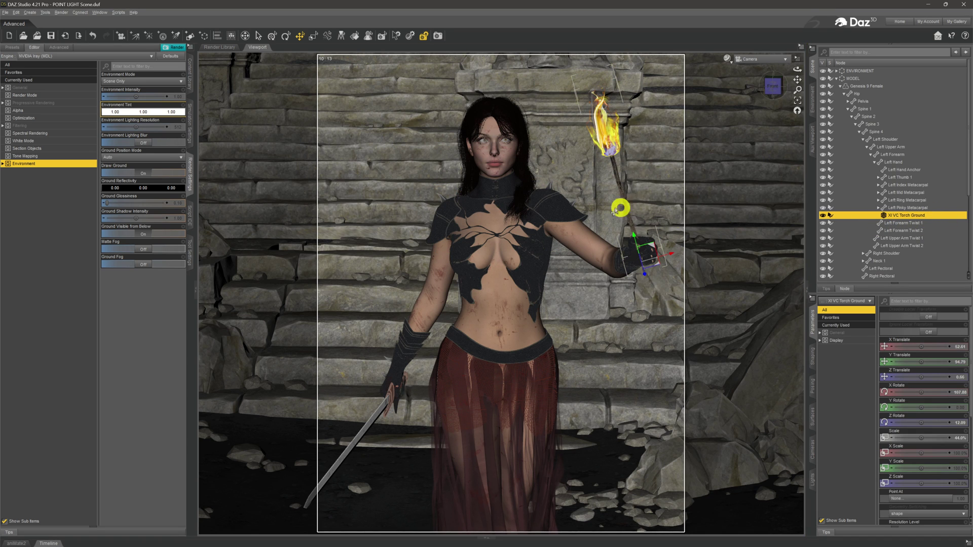
click(30, 13)
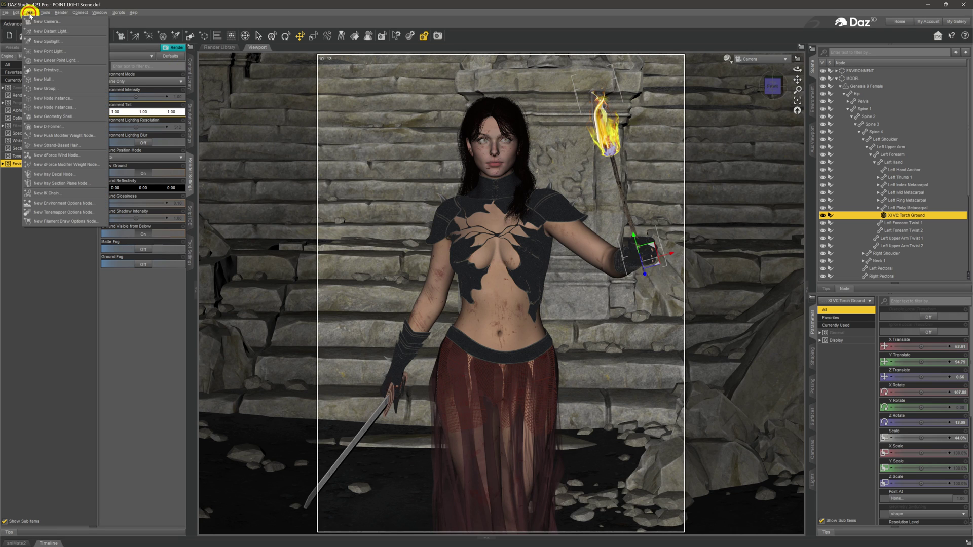
click(84, 51)
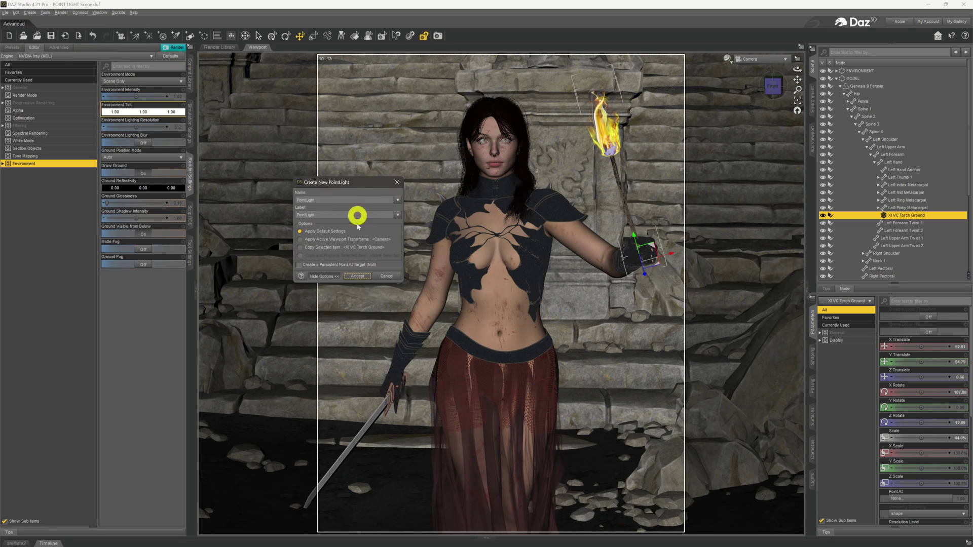
click(359, 239)
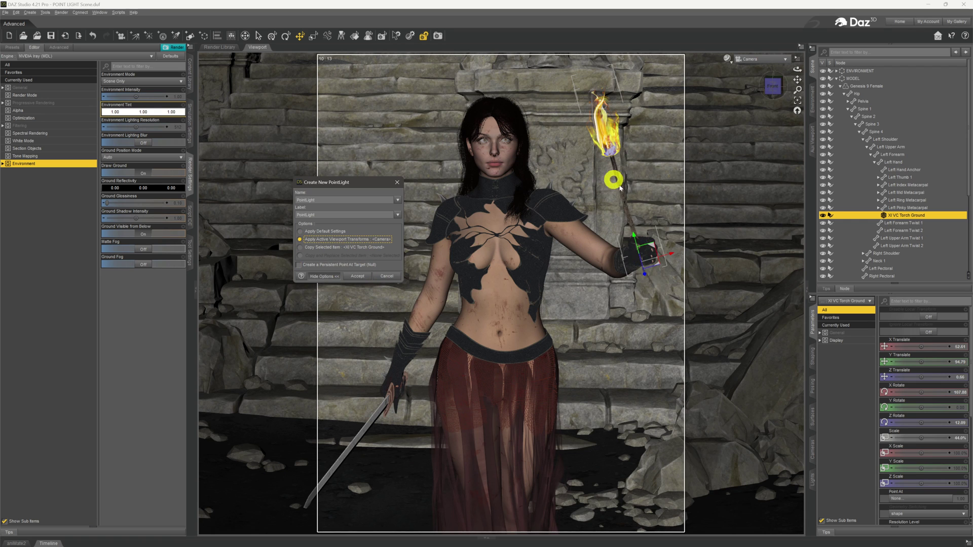
click(333, 246)
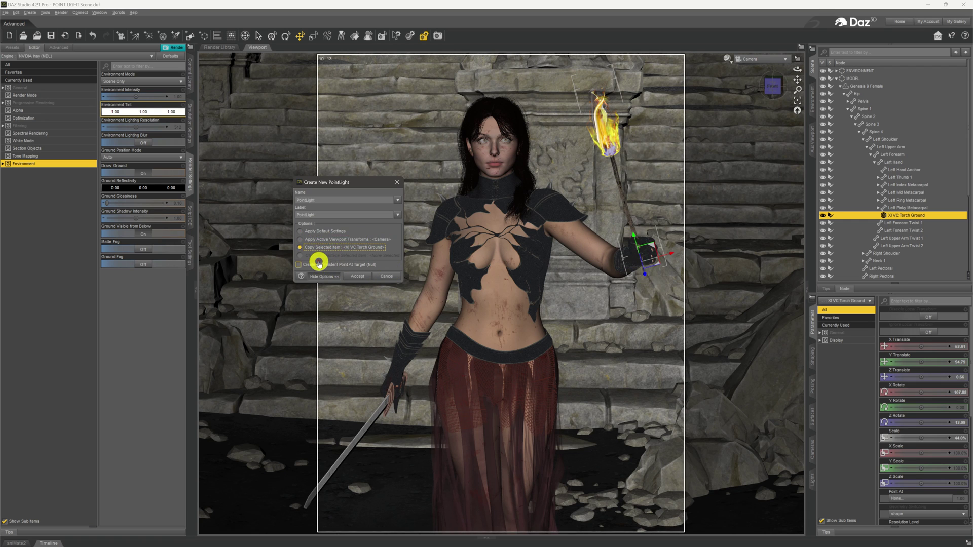
click(354, 277)
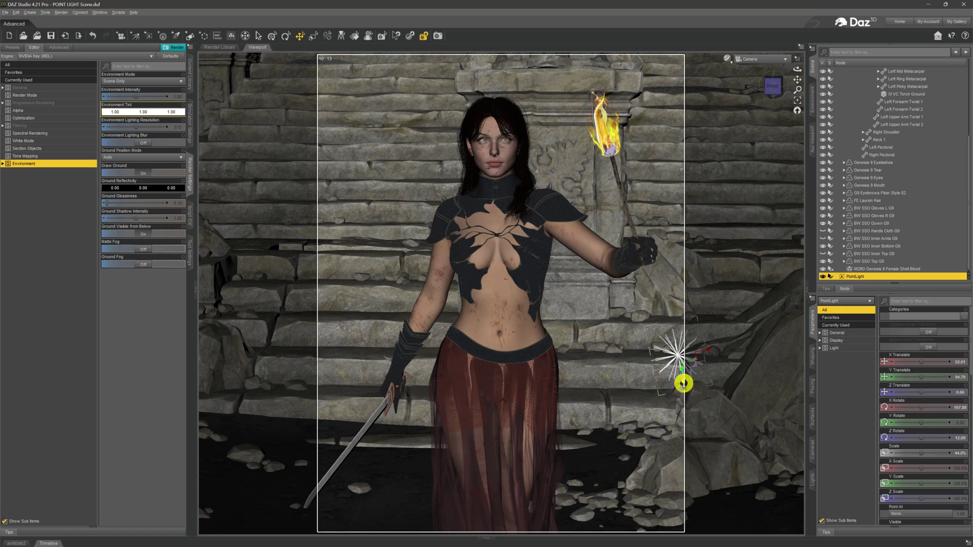
- Move the new point light up to the torch and place it just above the flame in the Camera view
drag(683, 384, 573, 110)
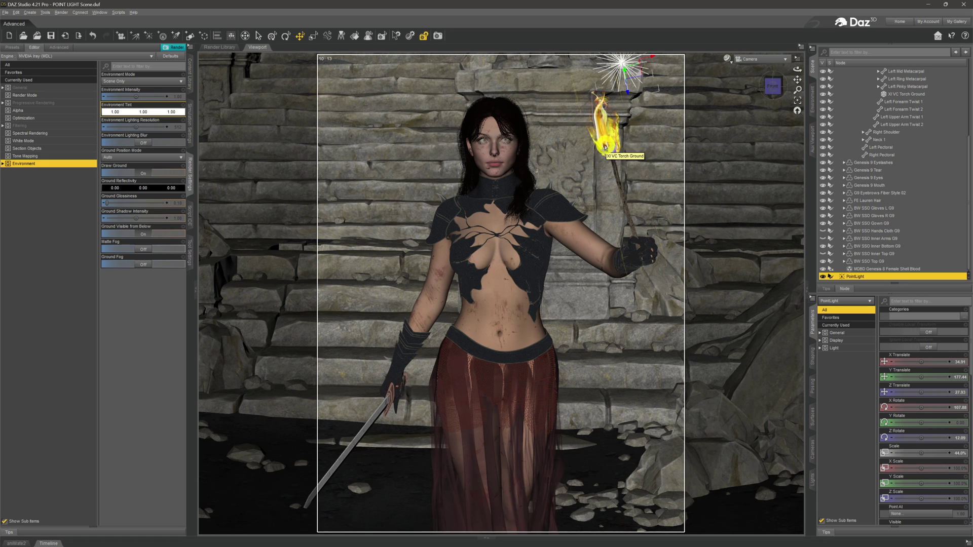
drag(640, 81, 615, 135)
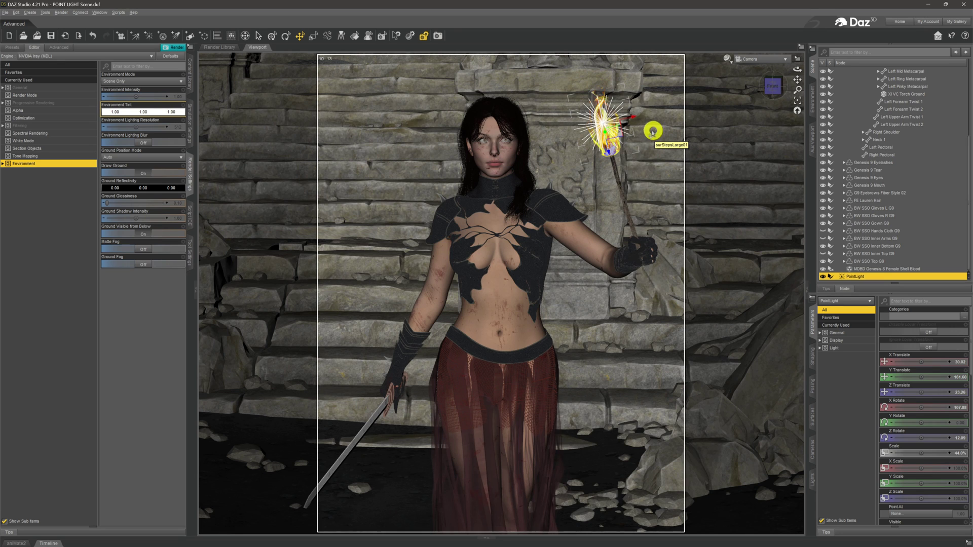
drag(609, 152, 583, 89)
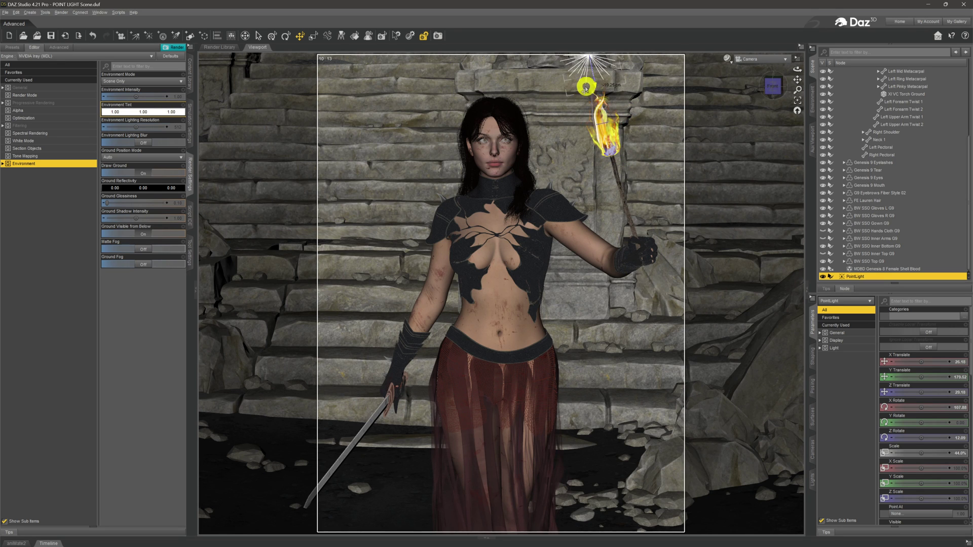
- Adjust the point light's position above the flame in Perspective View, to about 177 on Y and 51 on Z
click(763, 59)
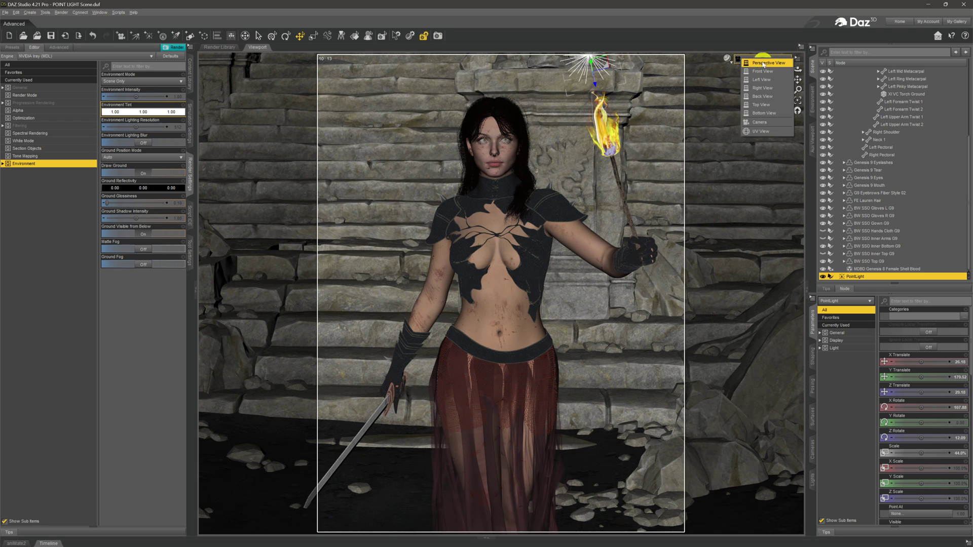
click(764, 63)
drag(793, 65, 795, 71)
drag(462, 136, 406, 145)
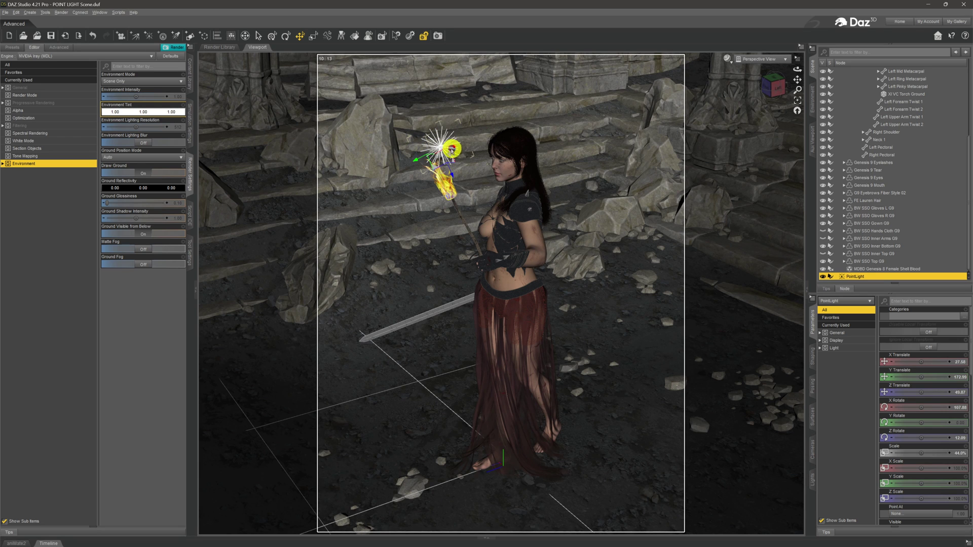
drag(452, 175, 446, 169)
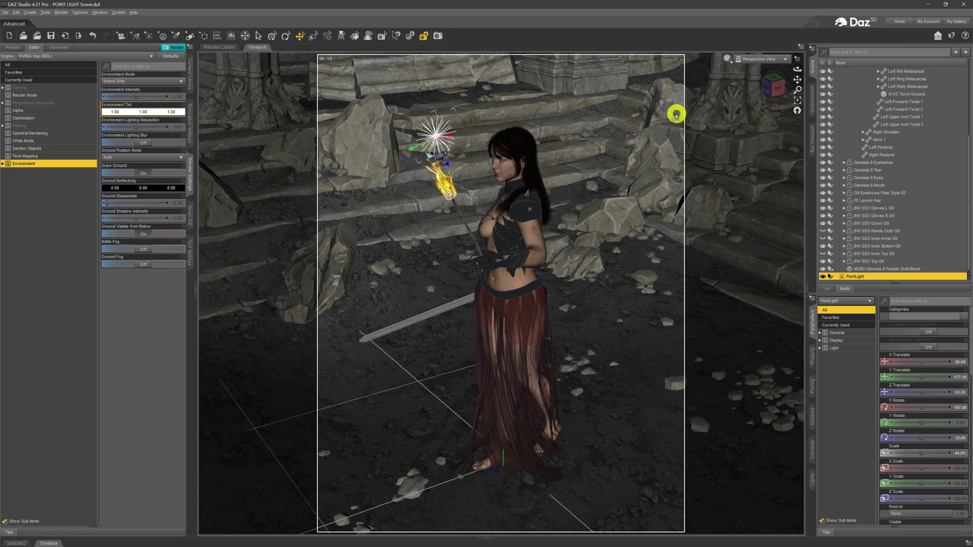
- Return to the Camera view and preview the torch's point light with NVIDIA Iray shading
click(770, 59)
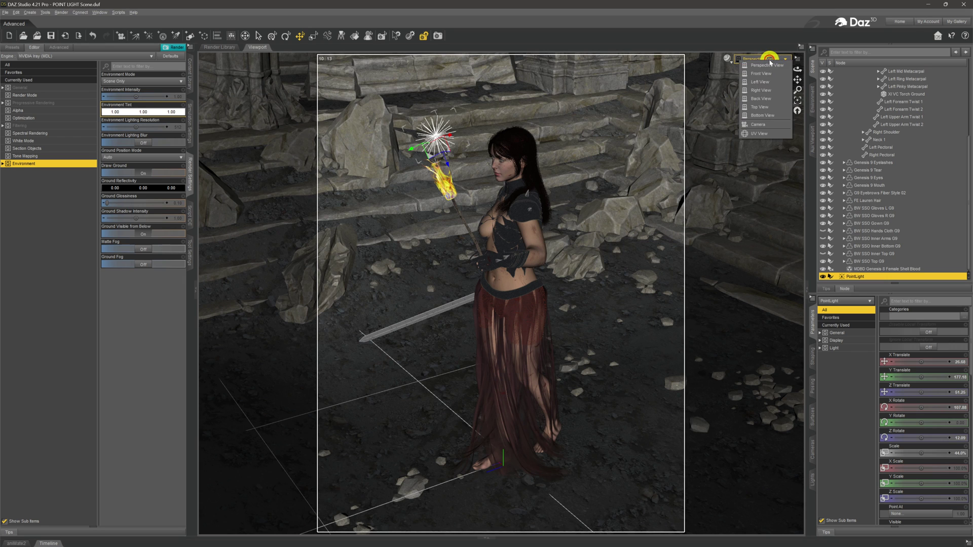
click(766, 125)
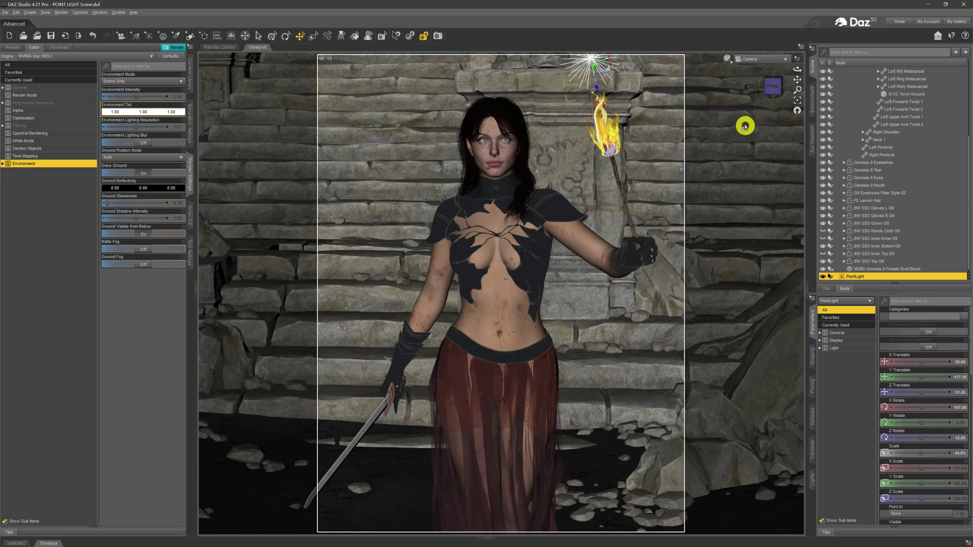
click(730, 61)
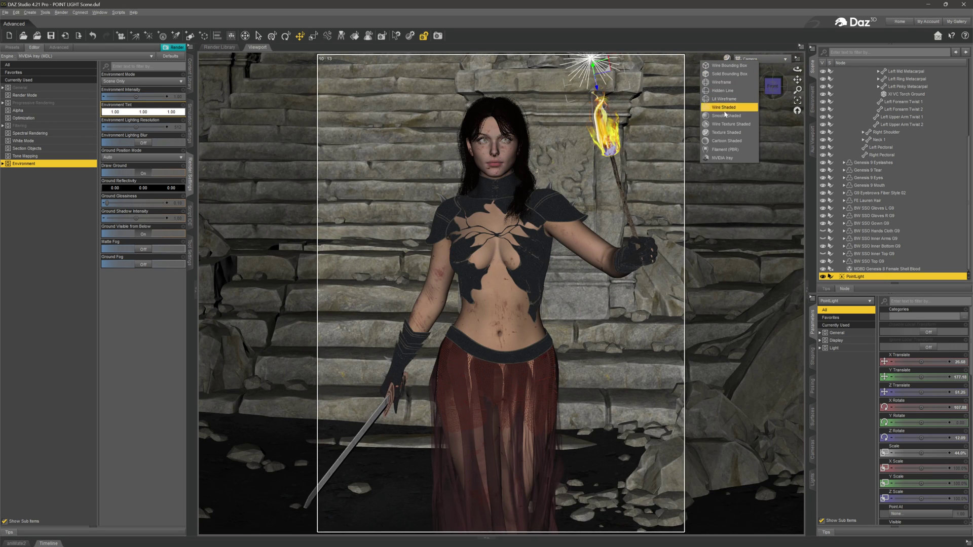
click(741, 158)
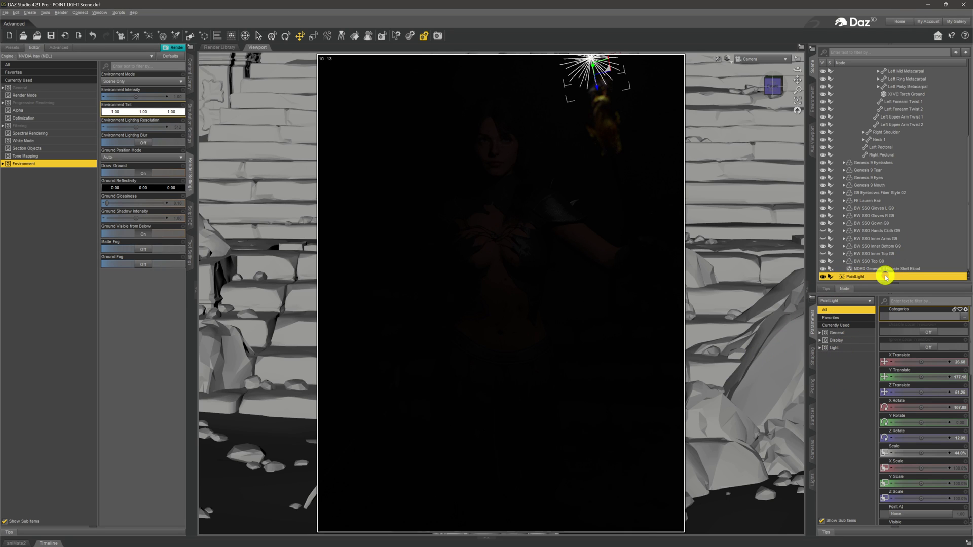
- Increase the torch point light's luminous flux so that it lights the figure
click(813, 477)
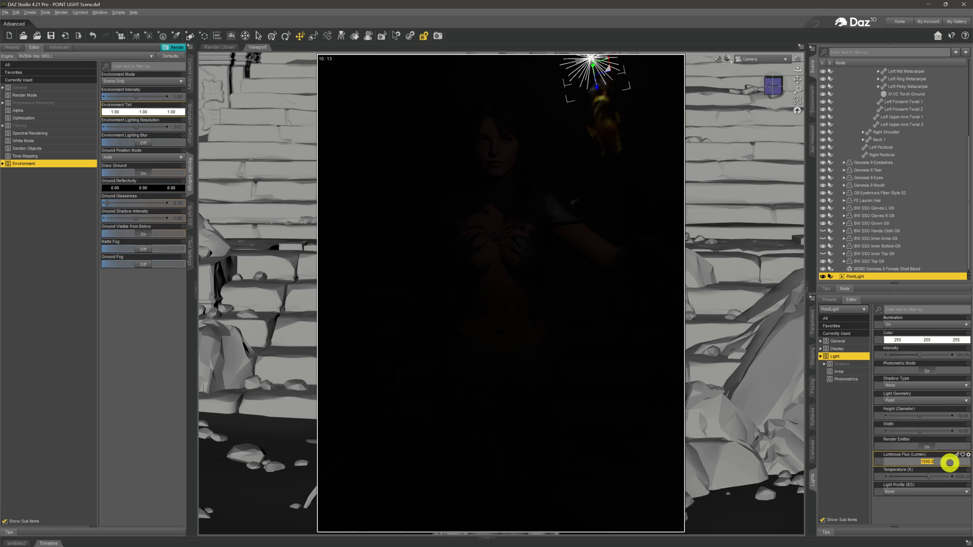
click(938, 461)
text(00)
key(Return)
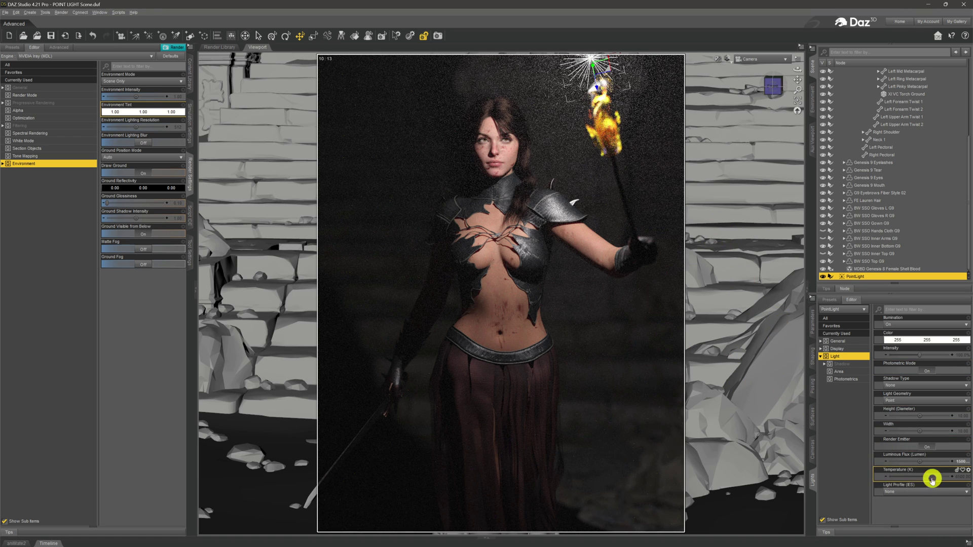
- Lower the torch point light's color temperature to give it a warm, fire-like orange tone
mouse_move(894, 432)
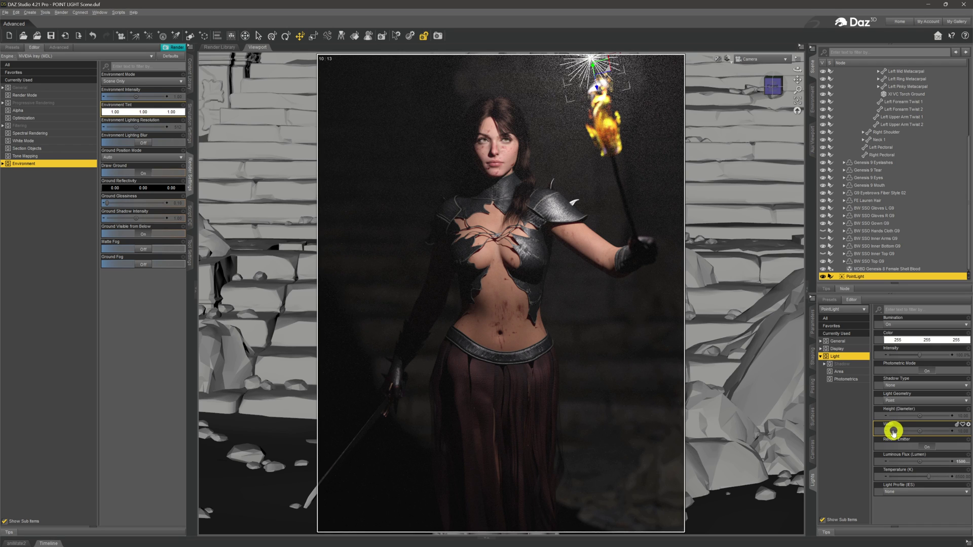
click(962, 479)
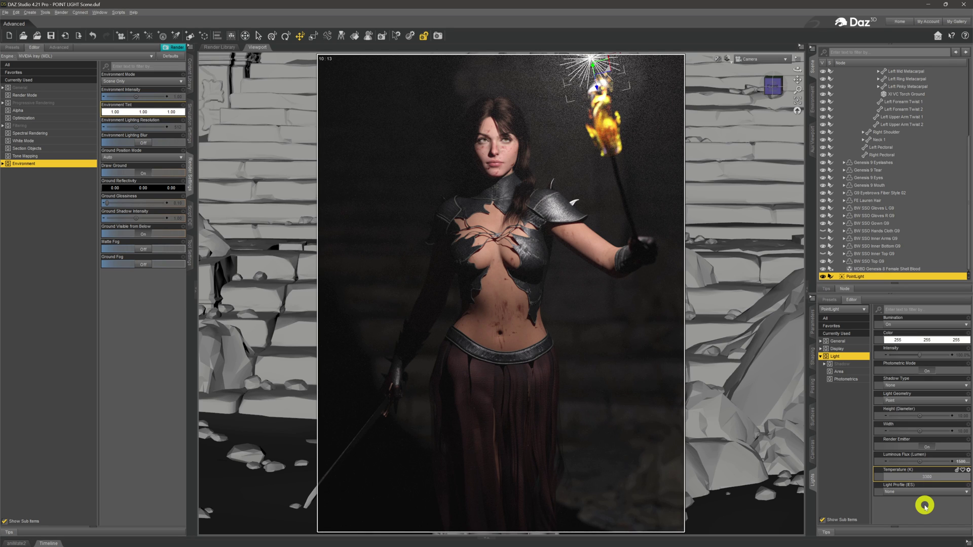
key(Return)
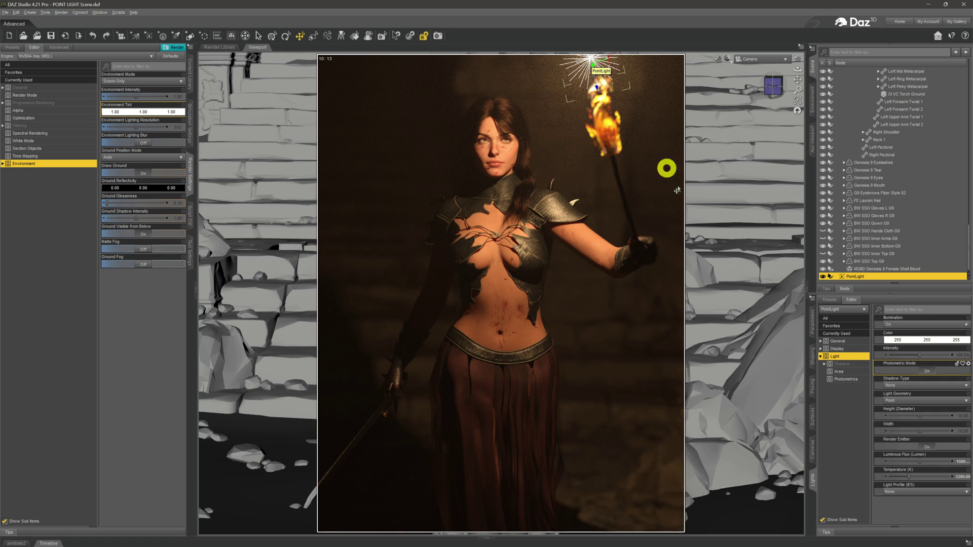
- Change the point light's geometry to Sphere with a height (diameter) of 50 and turn off Render Emitter
click(898, 401)
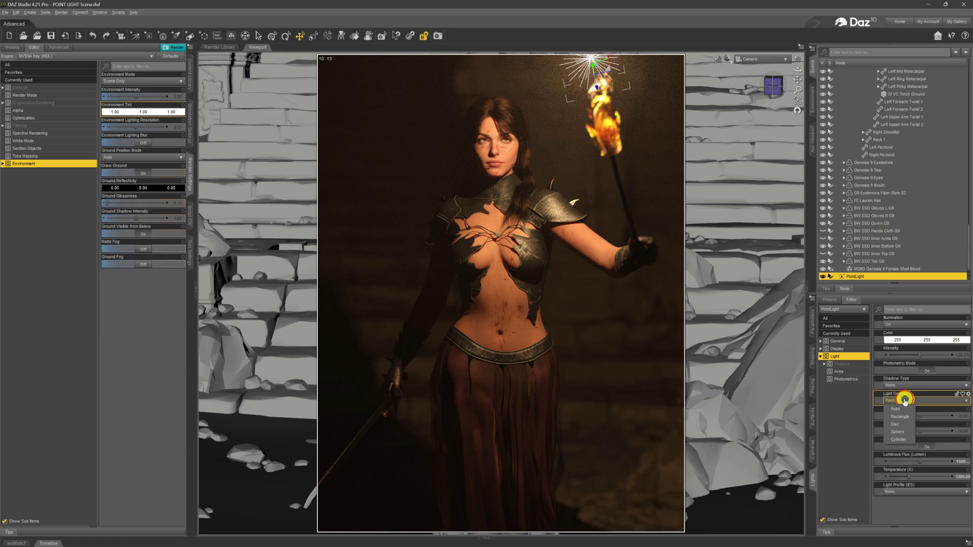
click(908, 432)
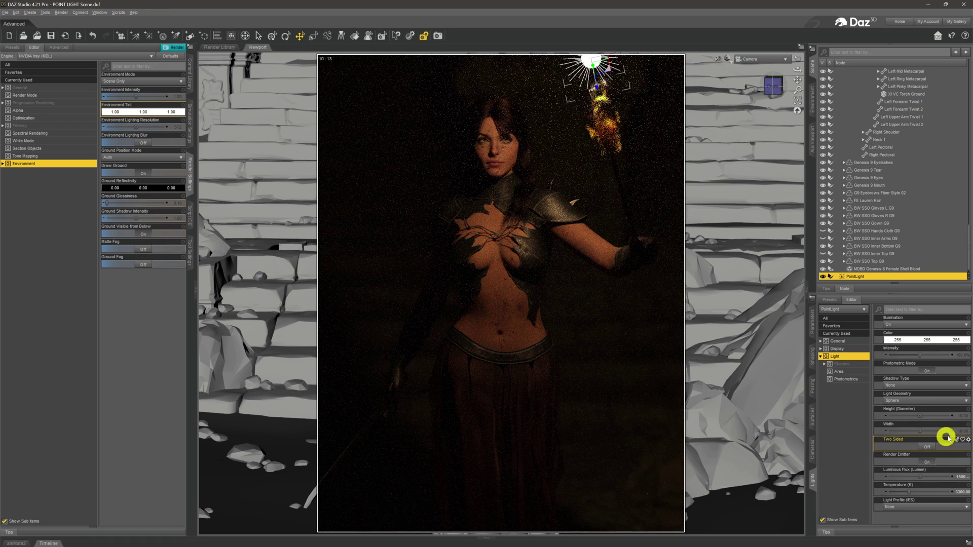
click(965, 417)
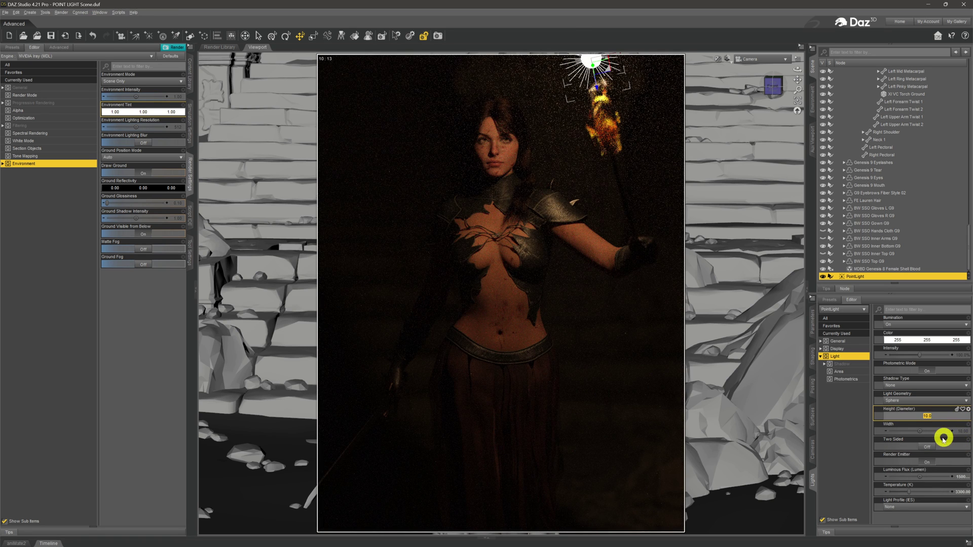
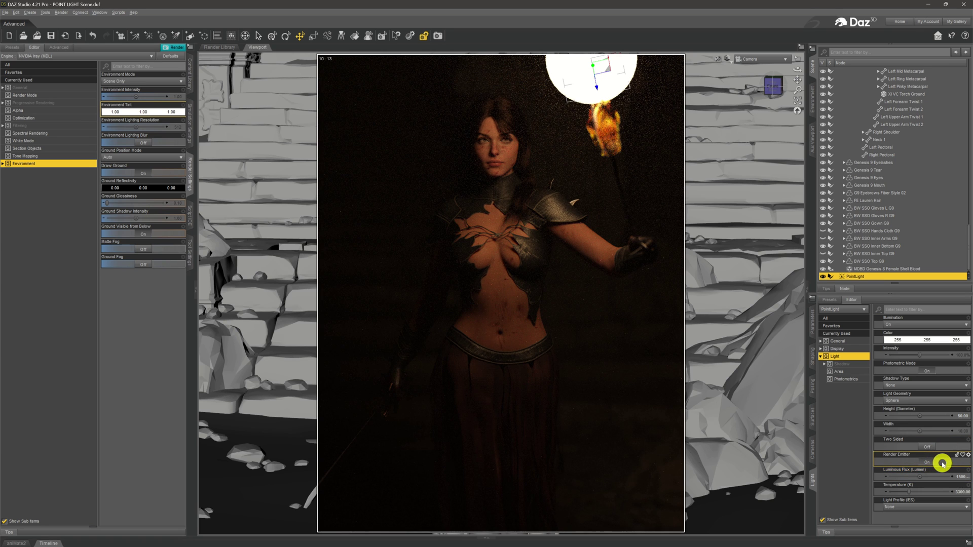
click(931, 463)
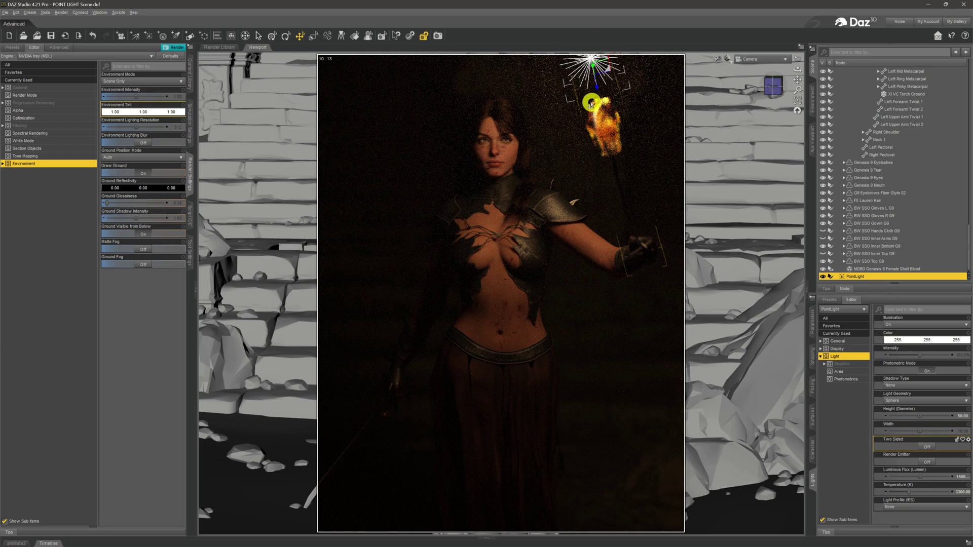
- Raise the spherical point light slightly above the flame and double its luminous flux
drag(598, 103, 593, 86)
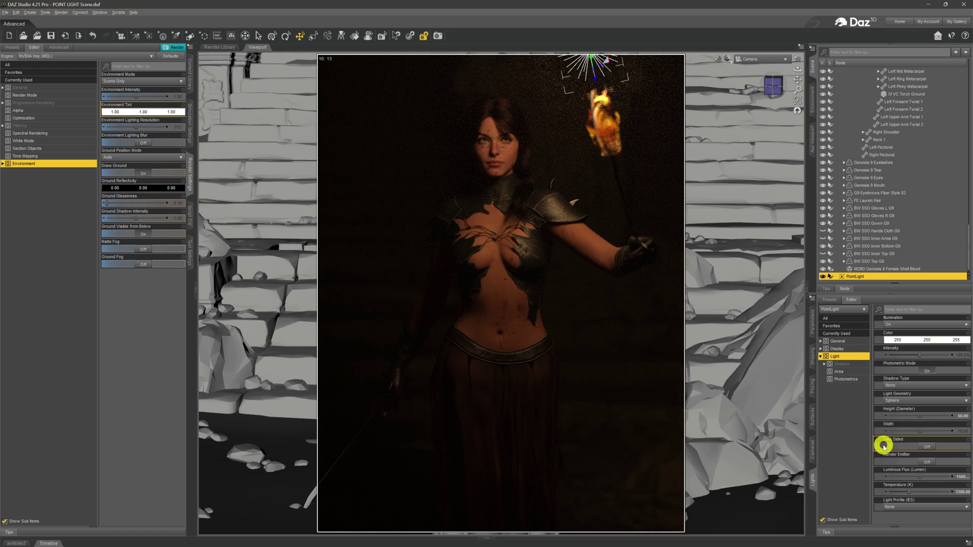
click(963, 479)
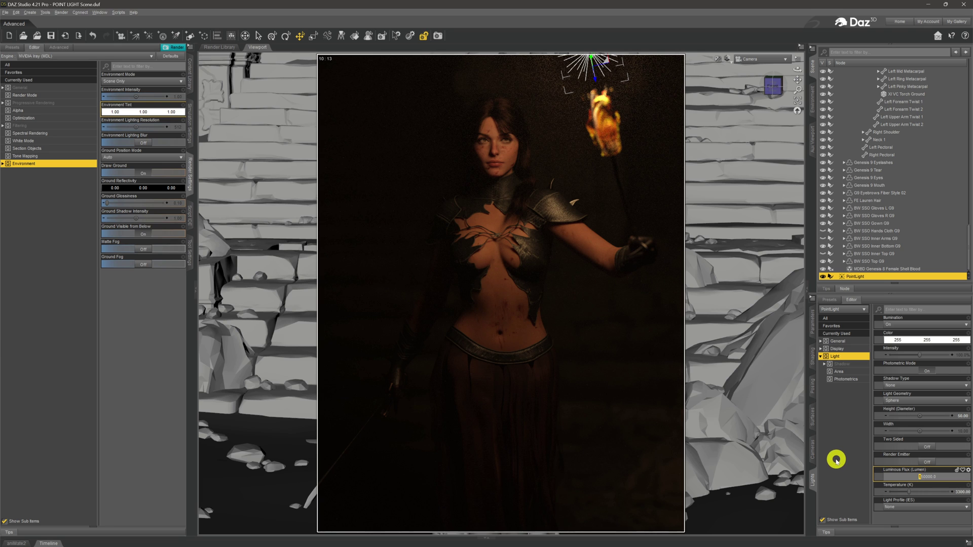
text(2)
key(Return)
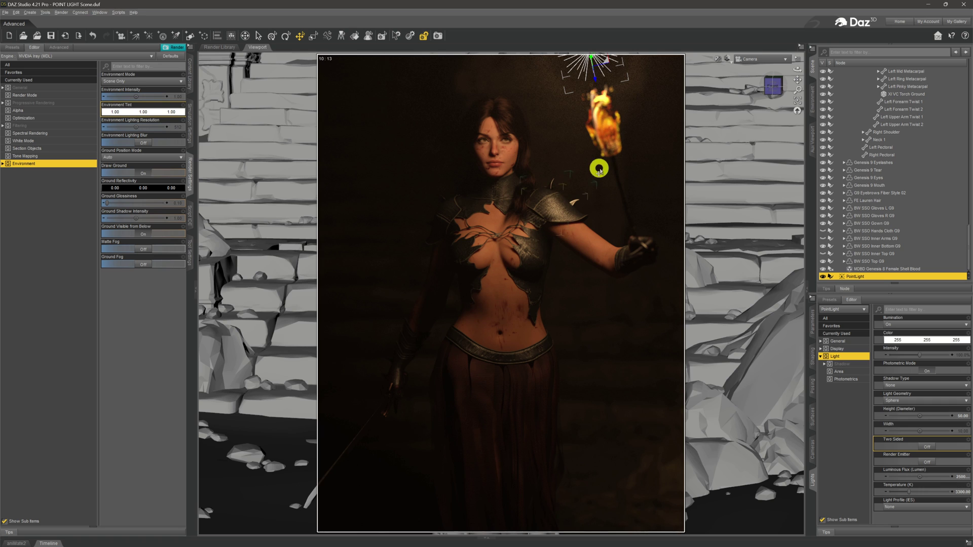
- Switch to Texture Shaded in Perspective View and duplicate the torch's point light with Duplicate Node Hierarchies
click(728, 58)
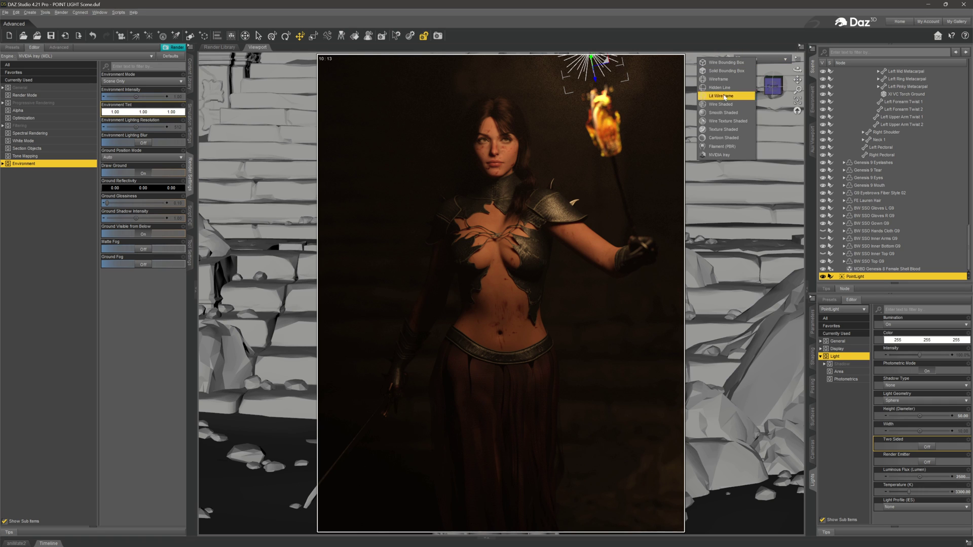
click(725, 130)
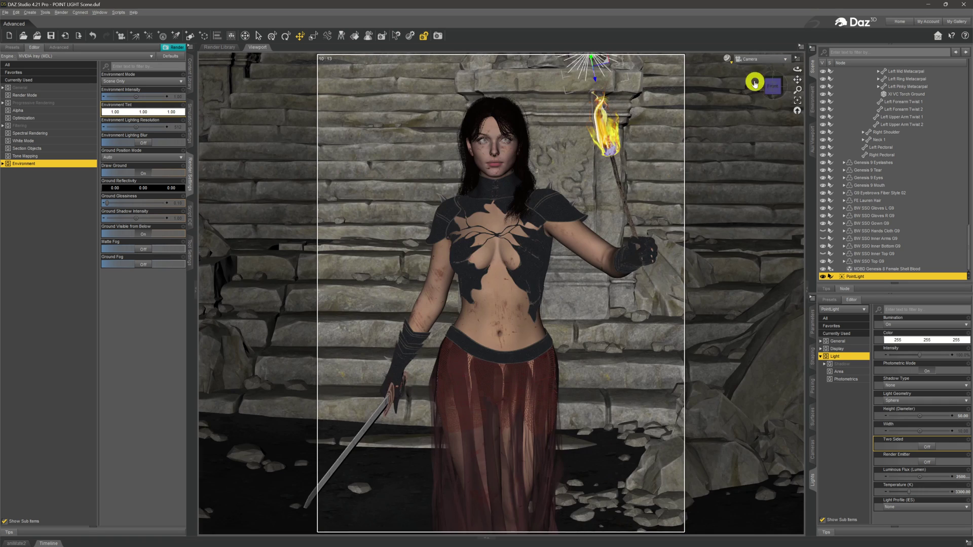
click(763, 59)
click(738, 77)
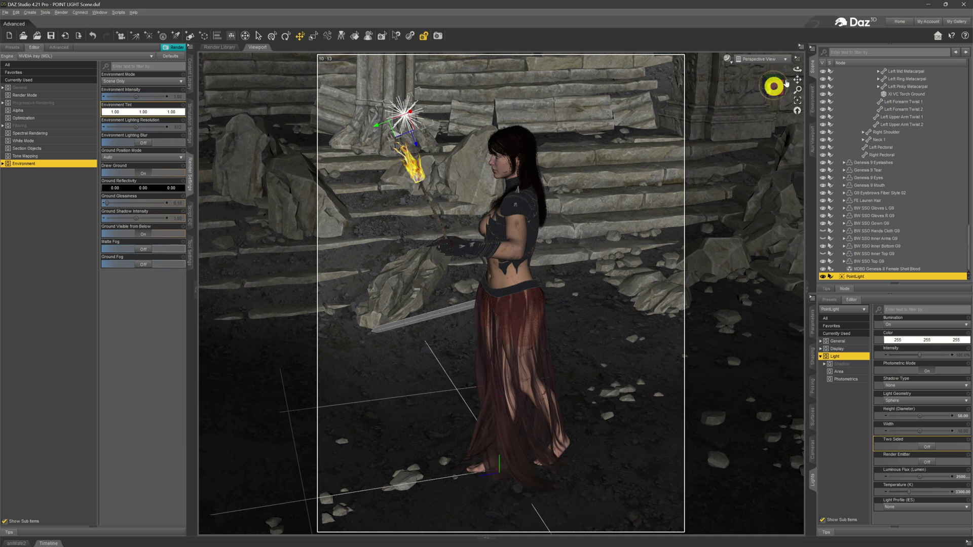
drag(795, 71, 794, 72)
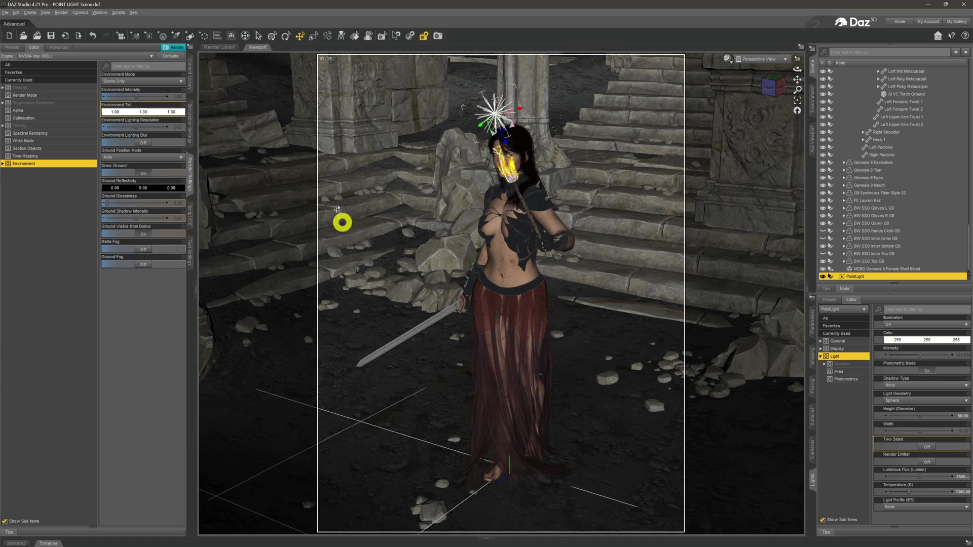
click(17, 13)
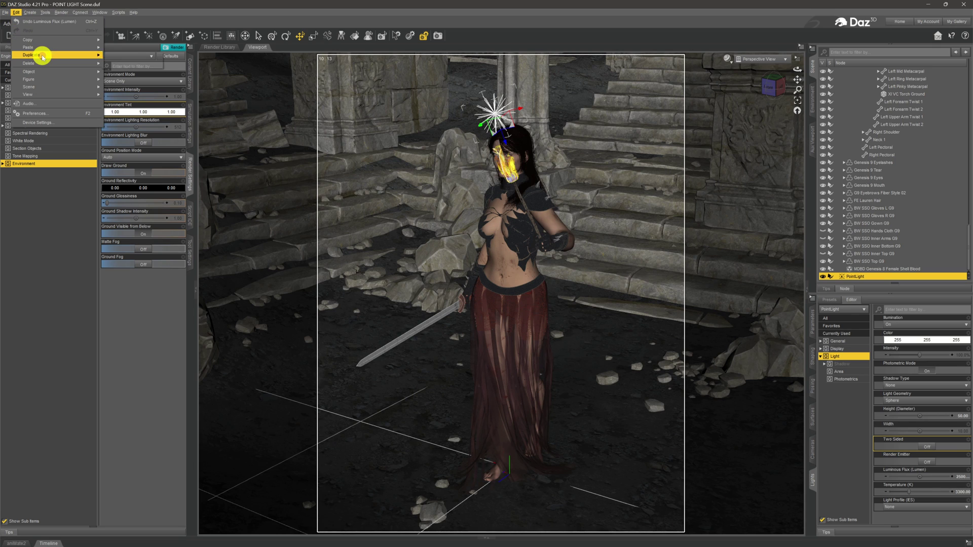
mouse_move(46, 55)
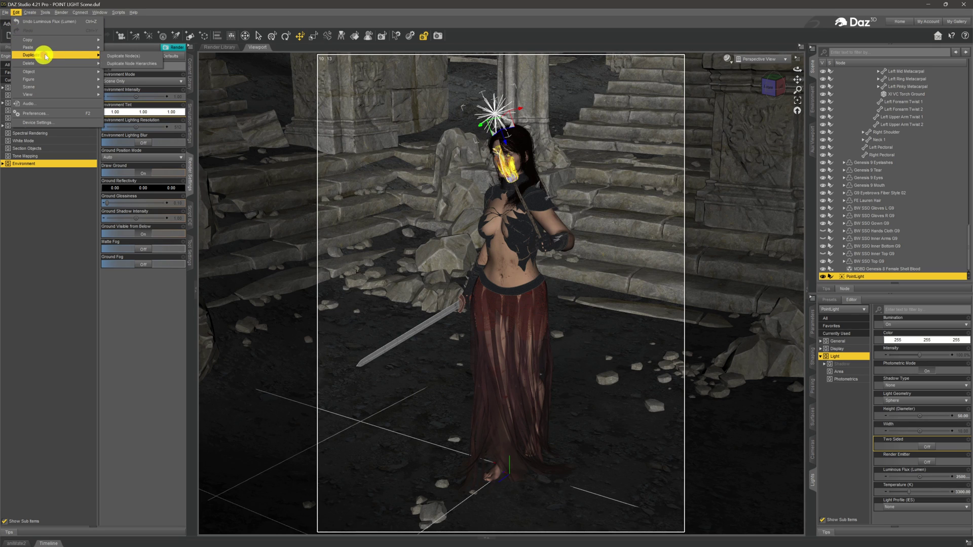
click(147, 64)
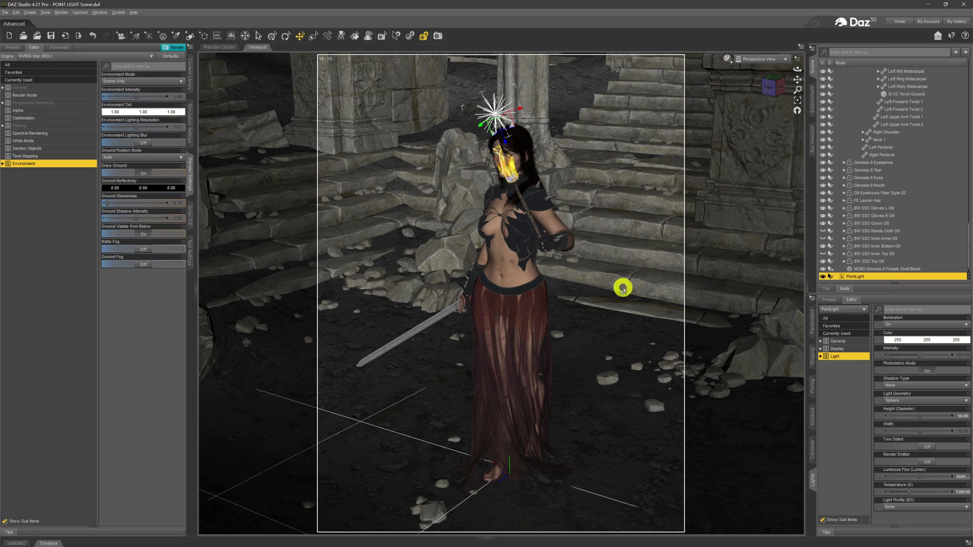
click(877, 276)
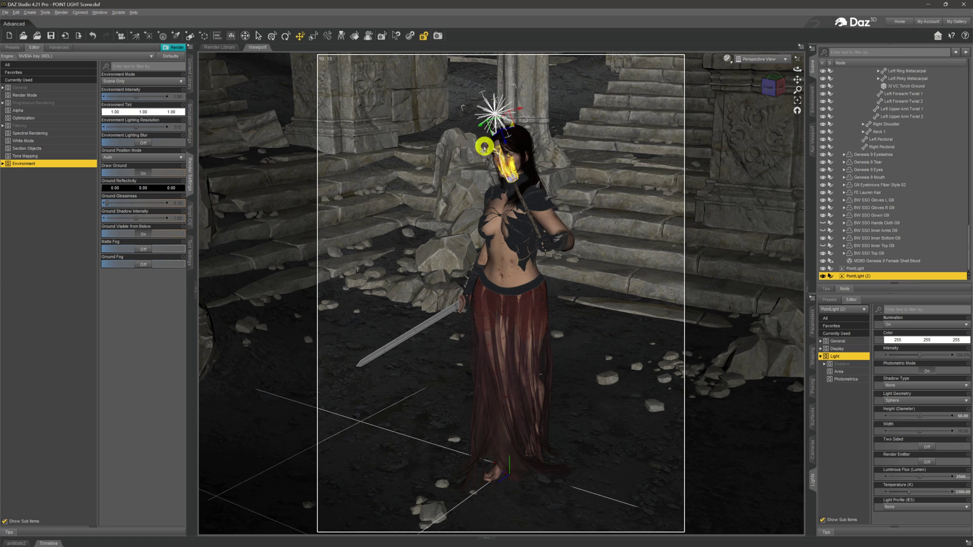
- Move the duplicated point light away from the torch to the figure's sword-arm side in Perspective View
drag(796, 67, 796, 68)
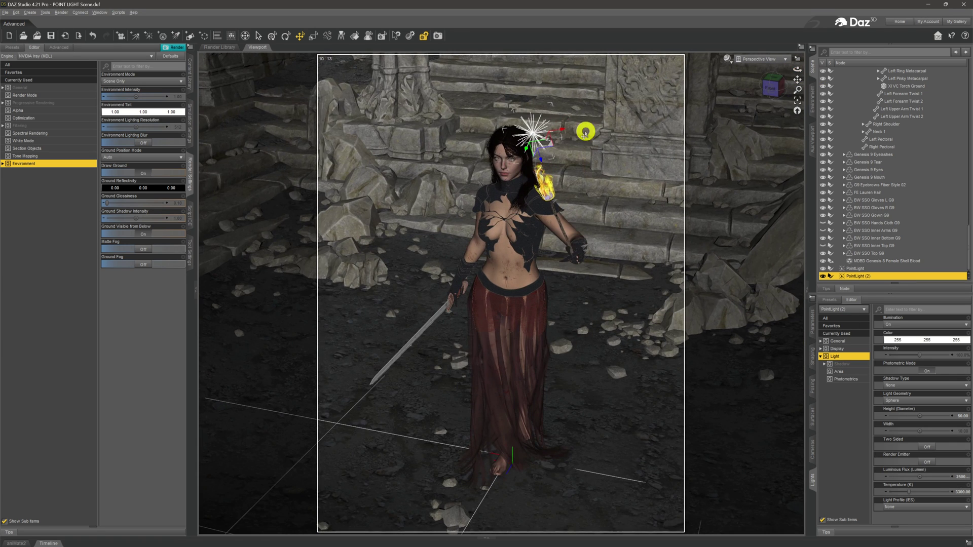
drag(546, 138, 478, 64)
drag(796, 72, 804, 61)
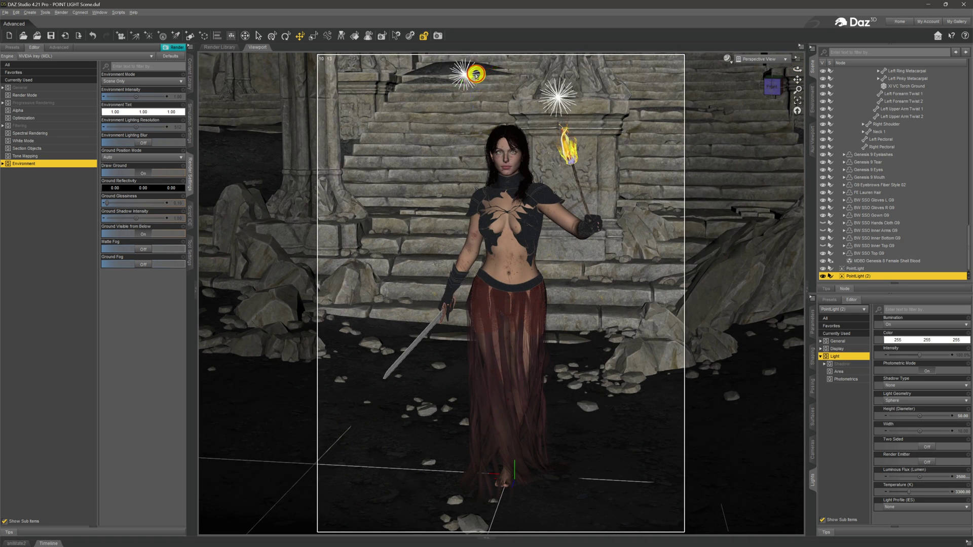
click(476, 75)
drag(479, 77, 407, 119)
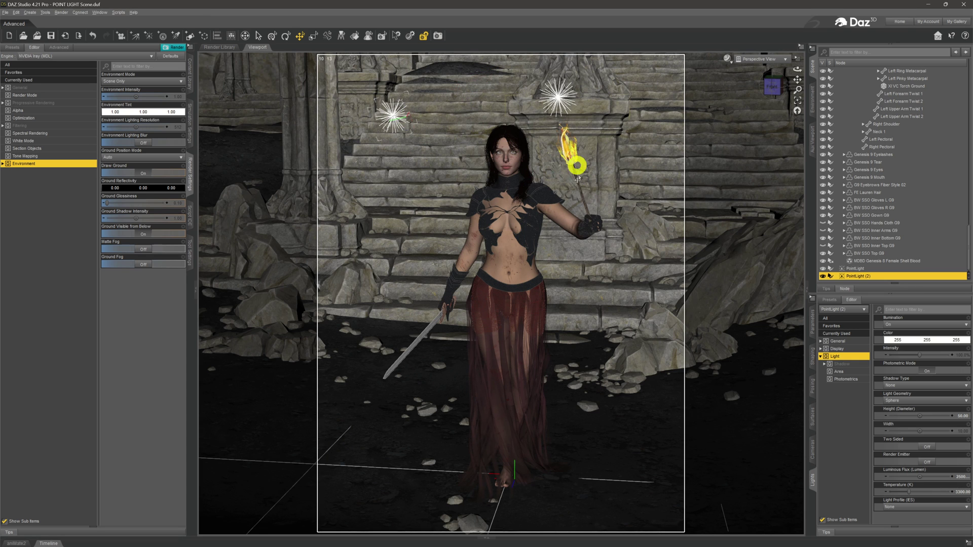
- Move the duplicated light outside the frame in the Camera view and preview the lighting with NVIDIA Iray shading
click(760, 59)
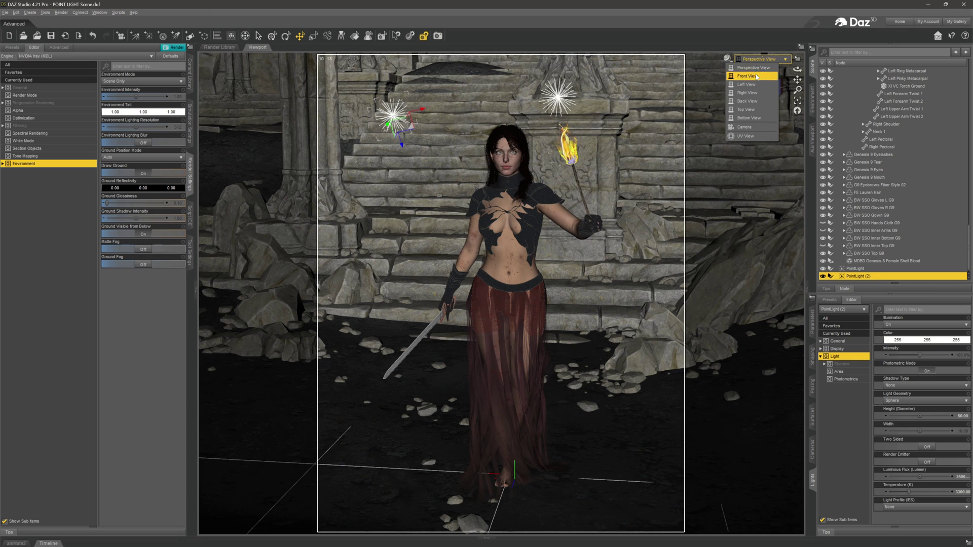
click(754, 126)
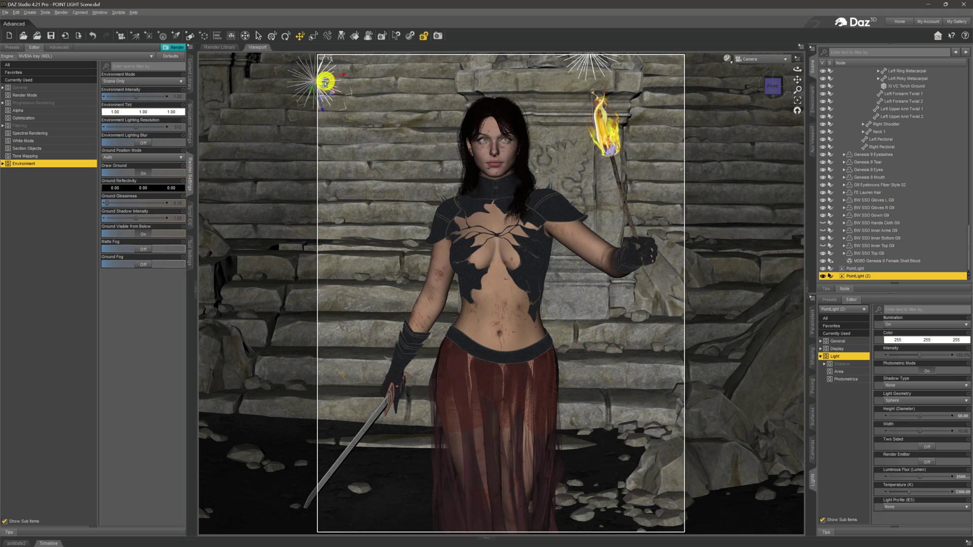
drag(325, 82, 284, 126)
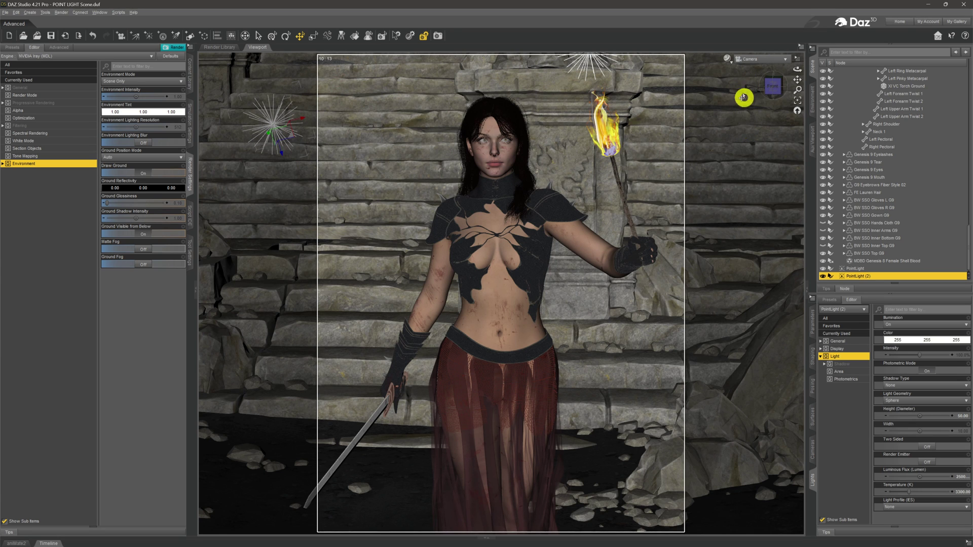
click(732, 59)
click(739, 152)
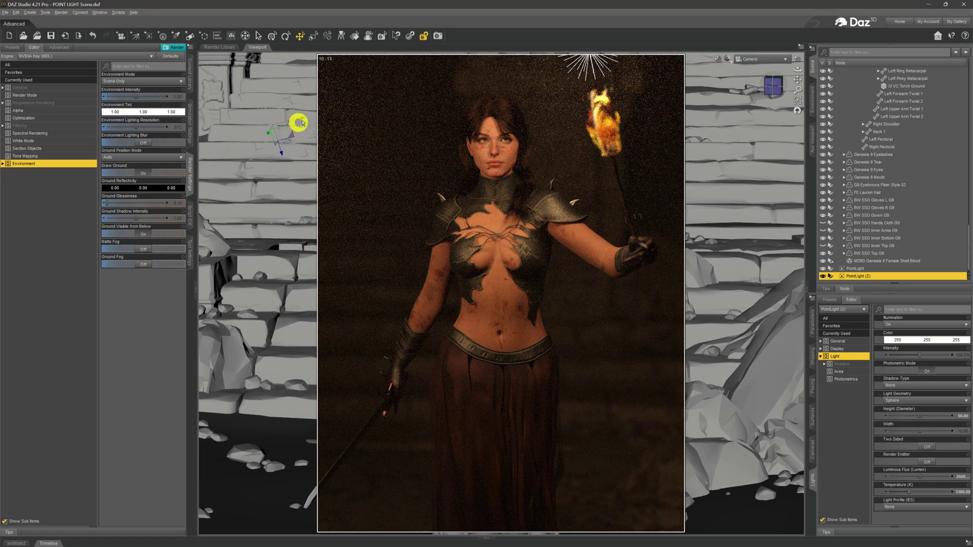
- Push the duplicated point light back behind the figure in Perspective View and lower it toward head height
click(765, 58)
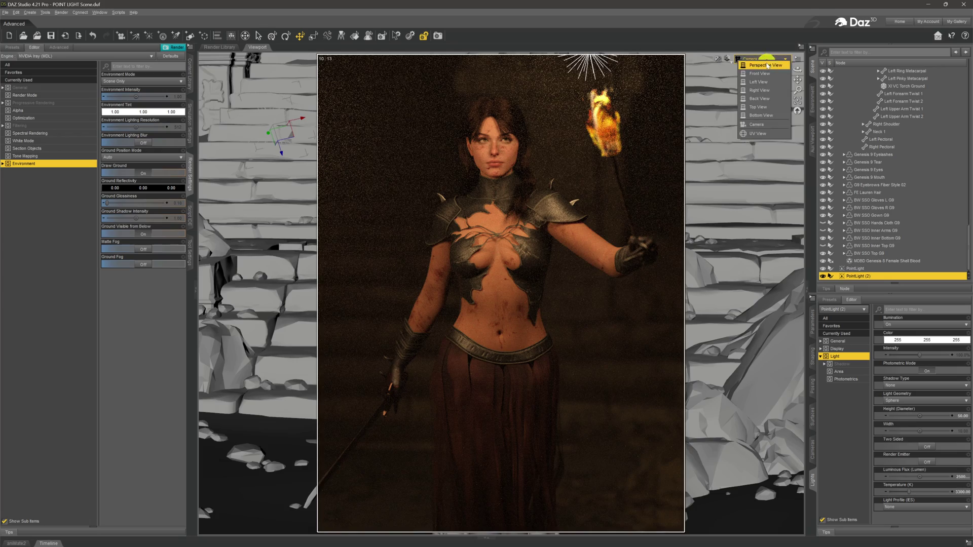
click(768, 65)
drag(800, 71, 800, 68)
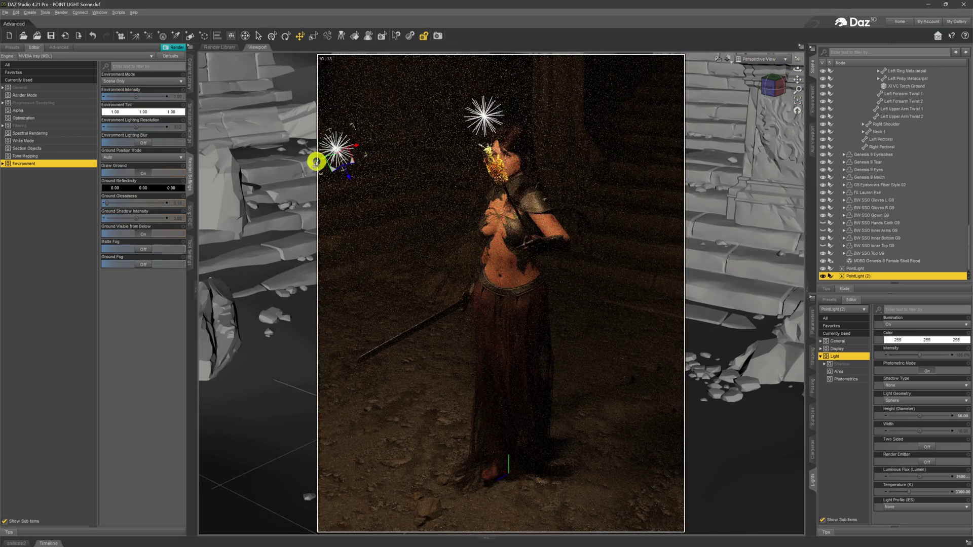
drag(316, 162, 363, 134)
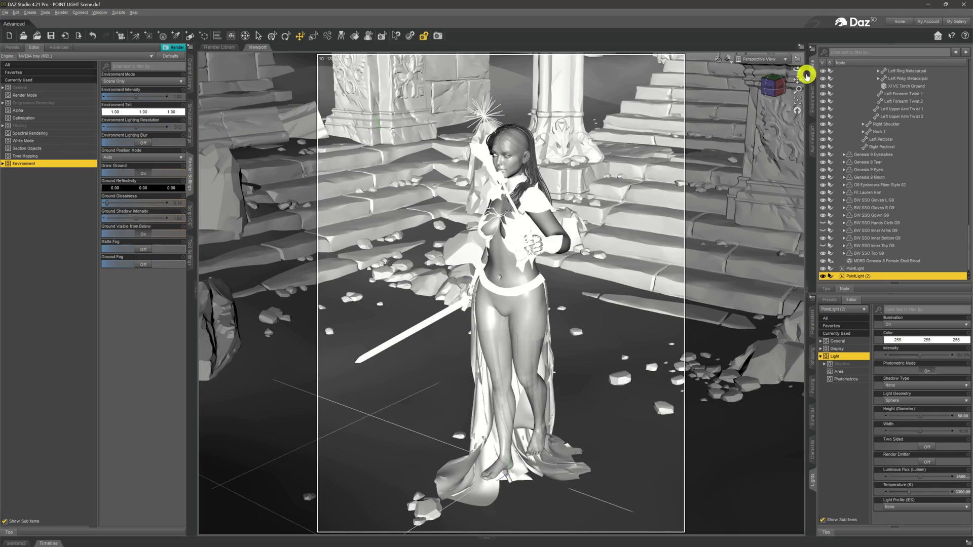
drag(800, 71, 639, 92)
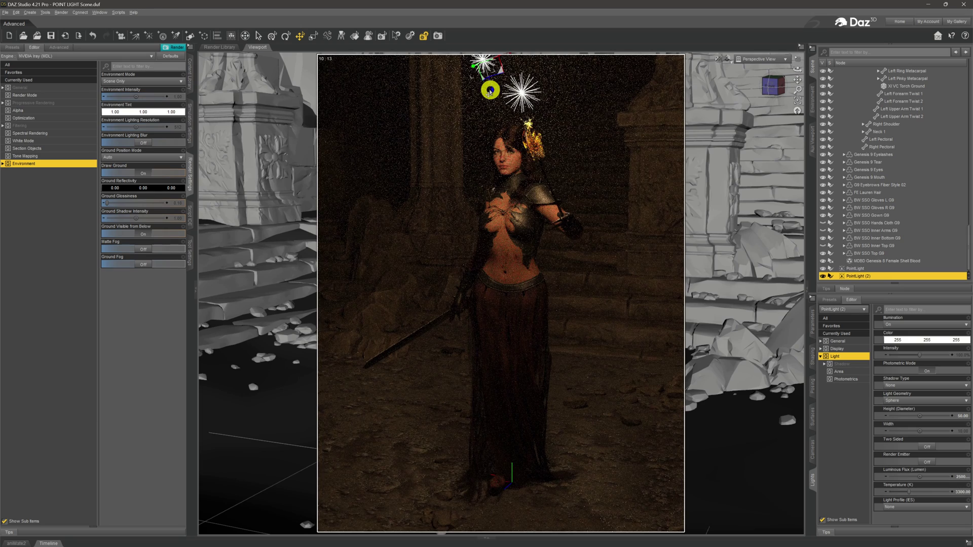
drag(491, 90, 498, 163)
- Shift the duplicated light out of frame beyond the sword arm in the Camera view and restore Texture Shaded display
click(771, 59)
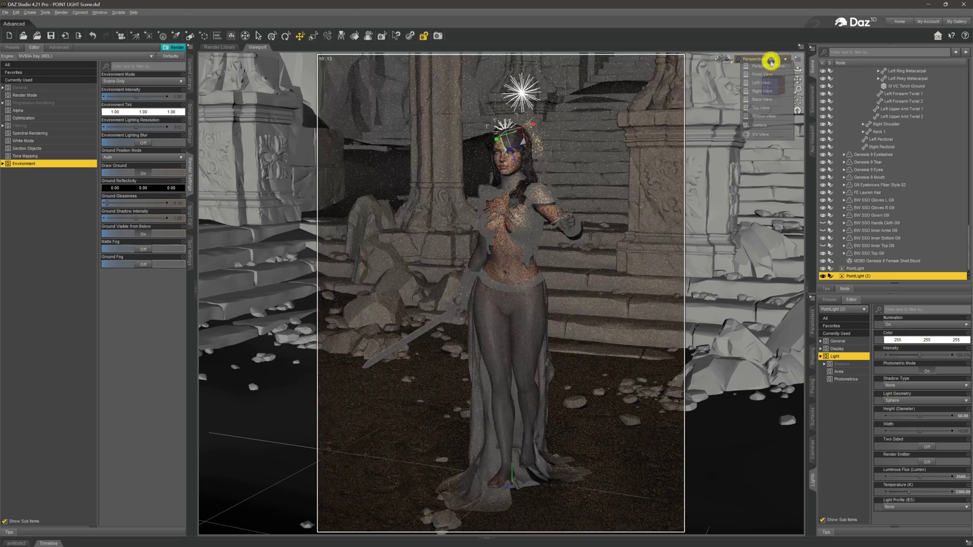
click(765, 125)
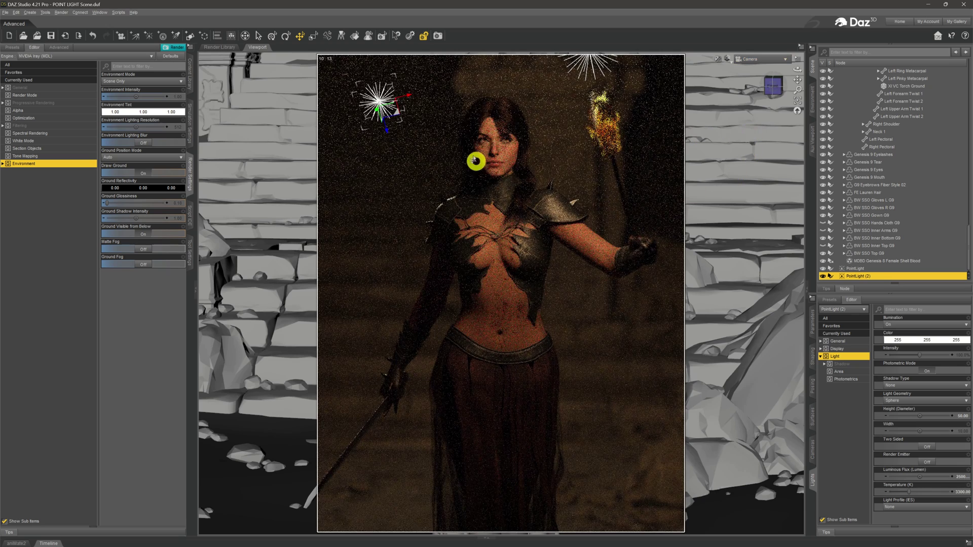
drag(408, 91, 321, 124)
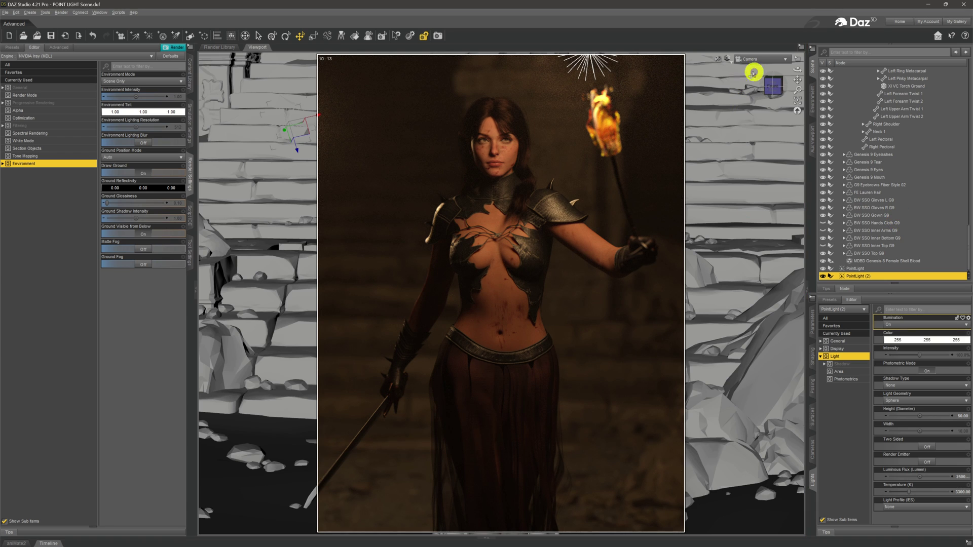
click(729, 62)
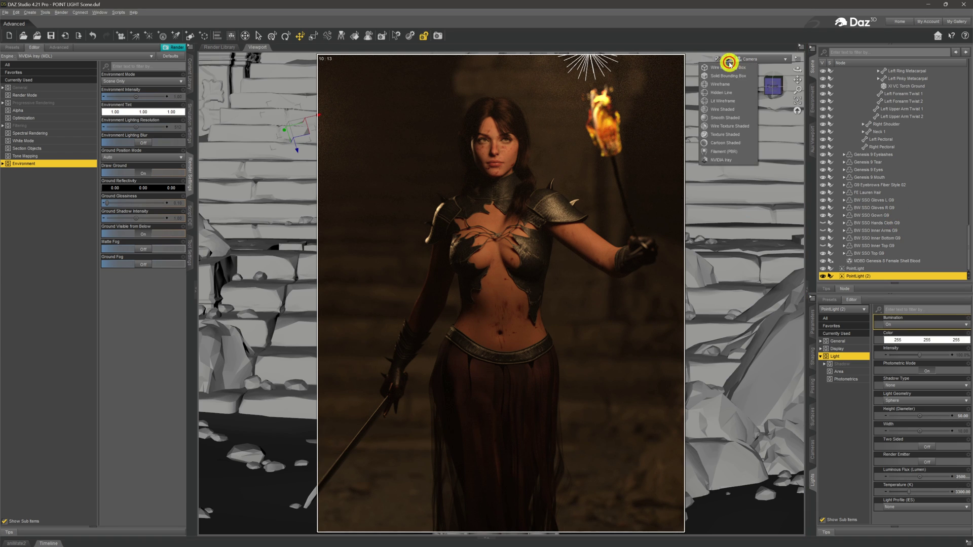
click(738, 134)
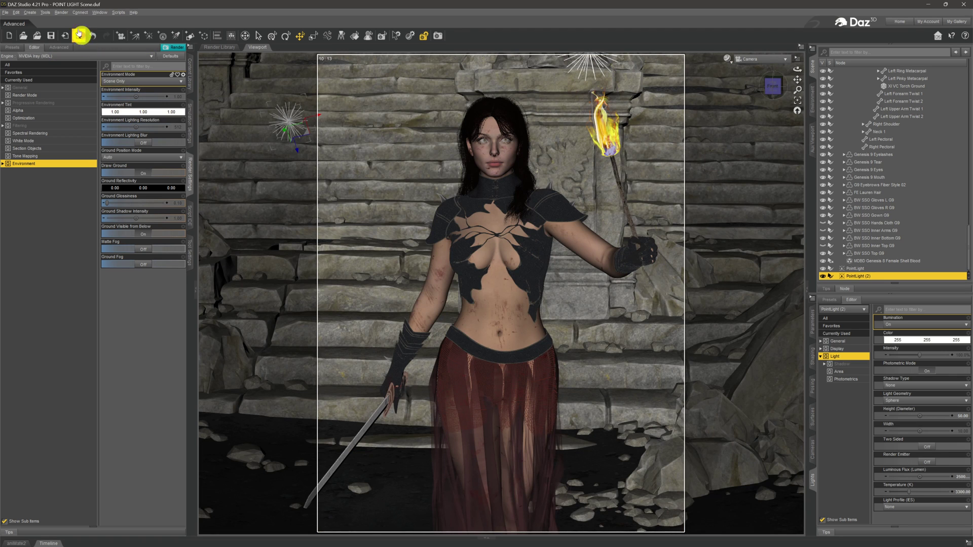
- Create a new point light with default settings, keeping its mismatched name and label suffixes
click(29, 13)
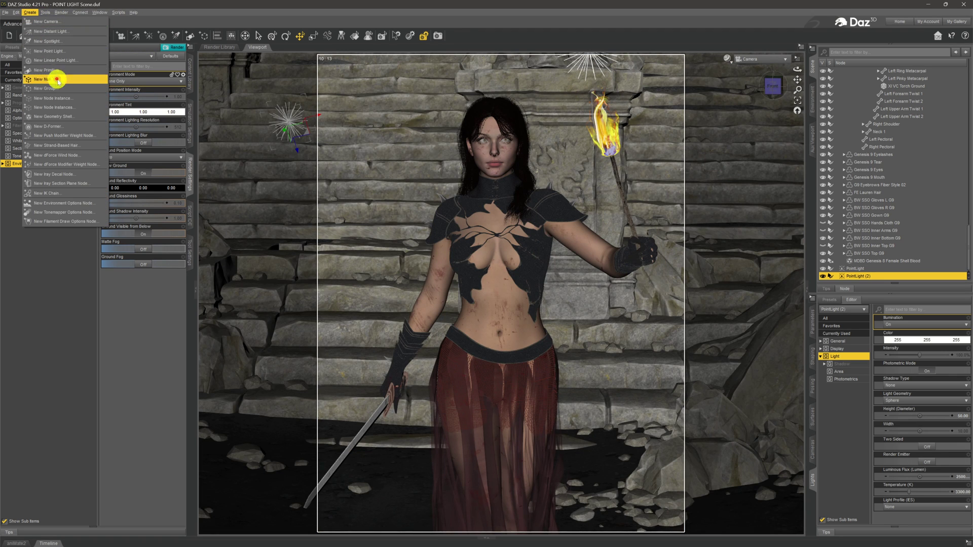
click(79, 52)
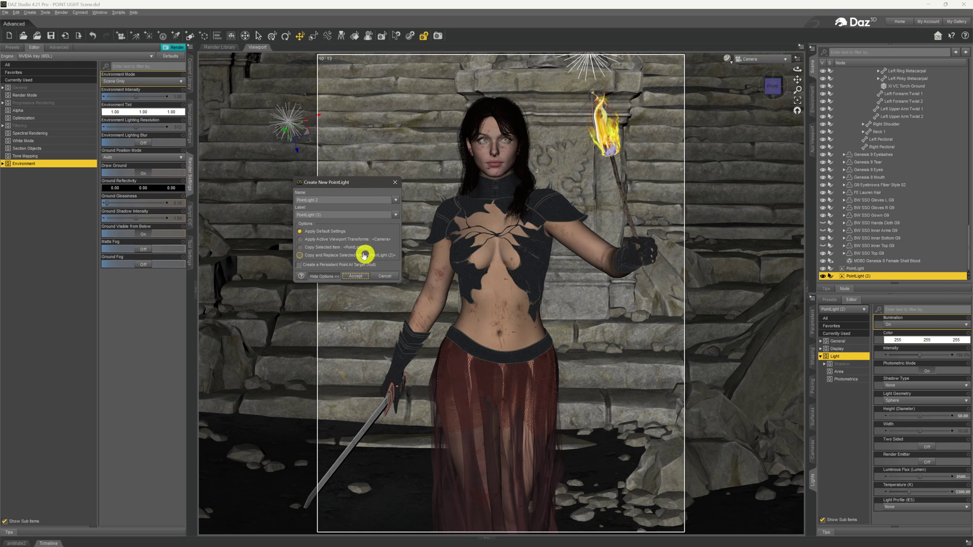
click(361, 277)
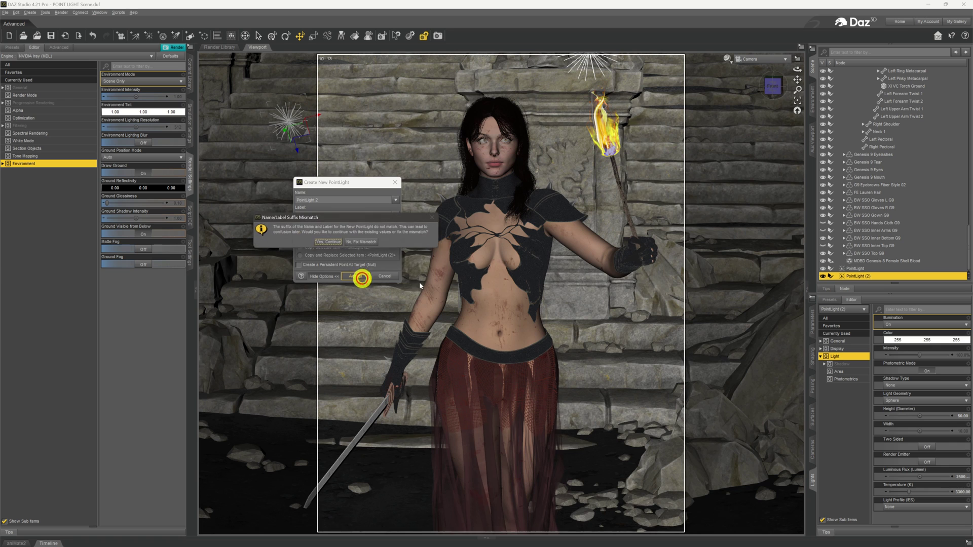
click(330, 242)
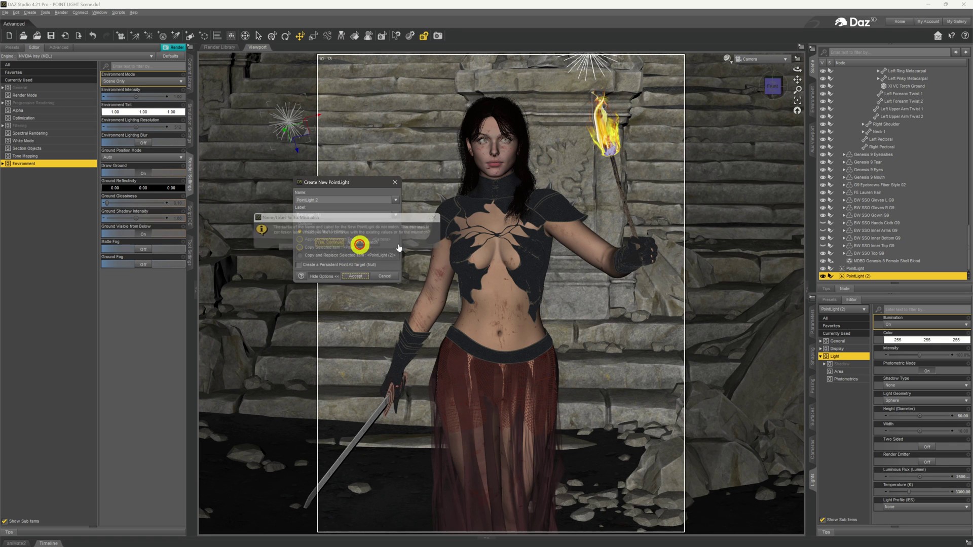
- Select the new point light in Perspective View and raise it from the figure's feet to her torch-arm side
click(738, 135)
click(763, 60)
click(760, 67)
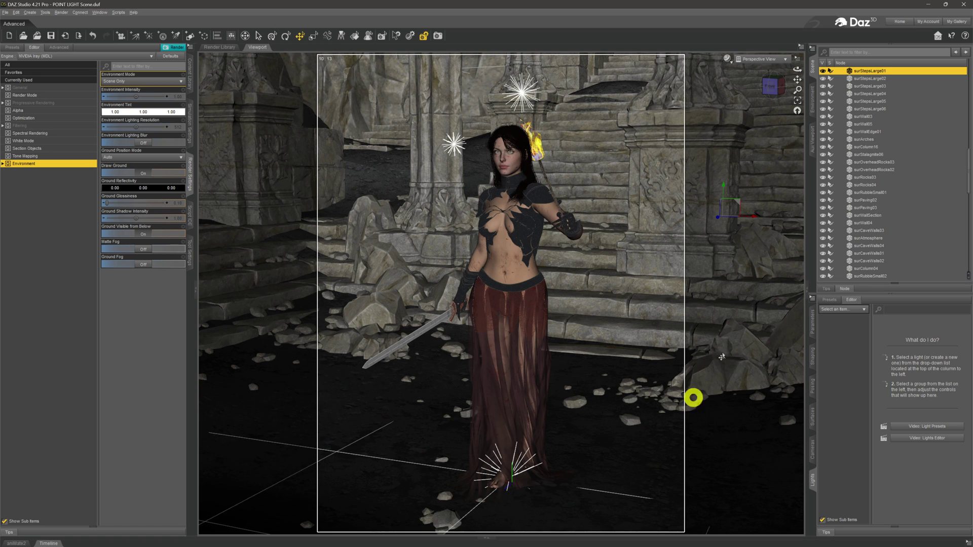
scroll(884, 234, down, 10)
scroll(885, 253, down, 6)
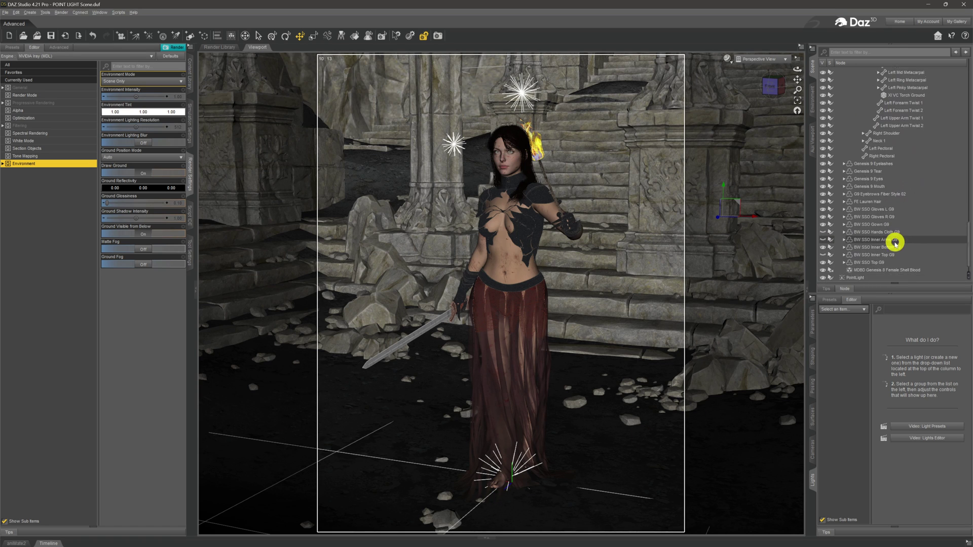
click(873, 276)
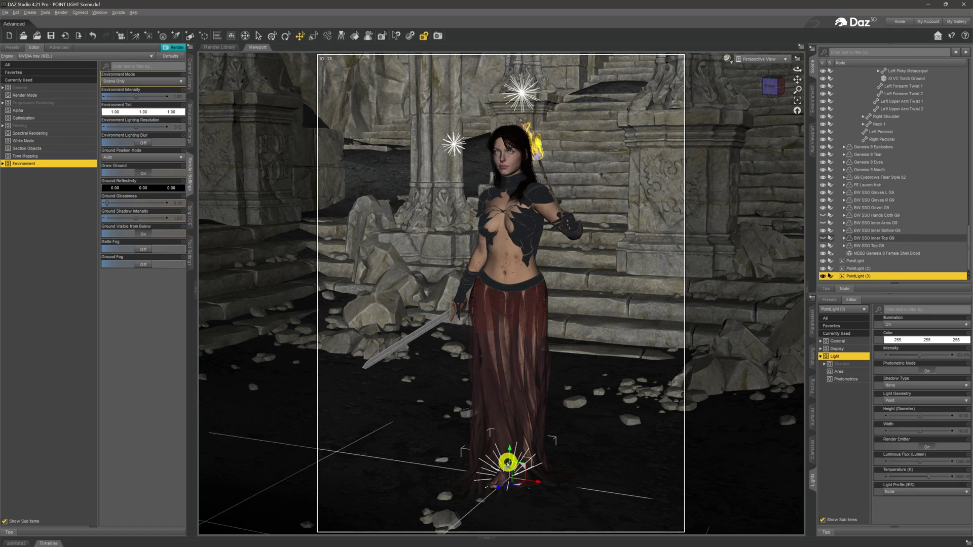
drag(525, 466, 765, 217)
drag(798, 69, 799, 83)
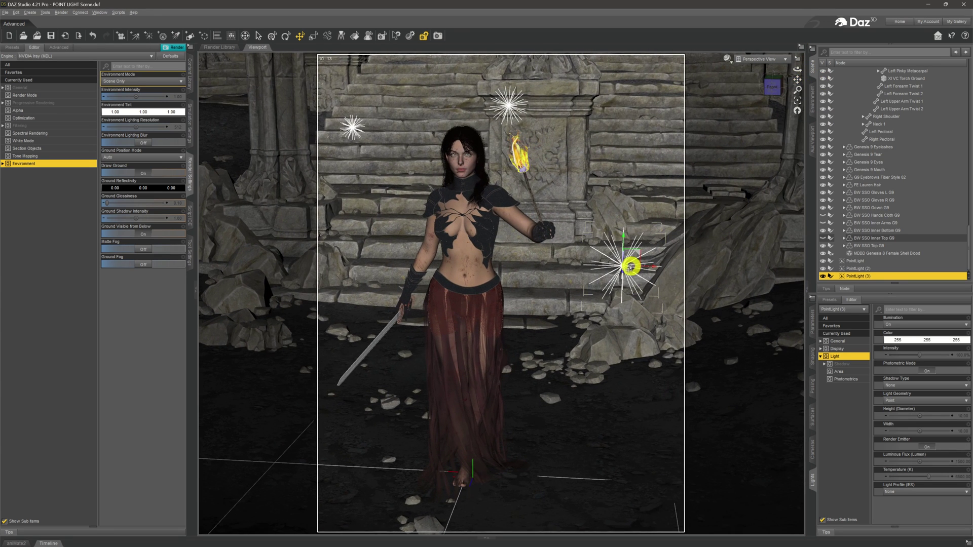
- Change the new point light's geometry to Sphere with a height (diameter) and width of 100
click(908, 400)
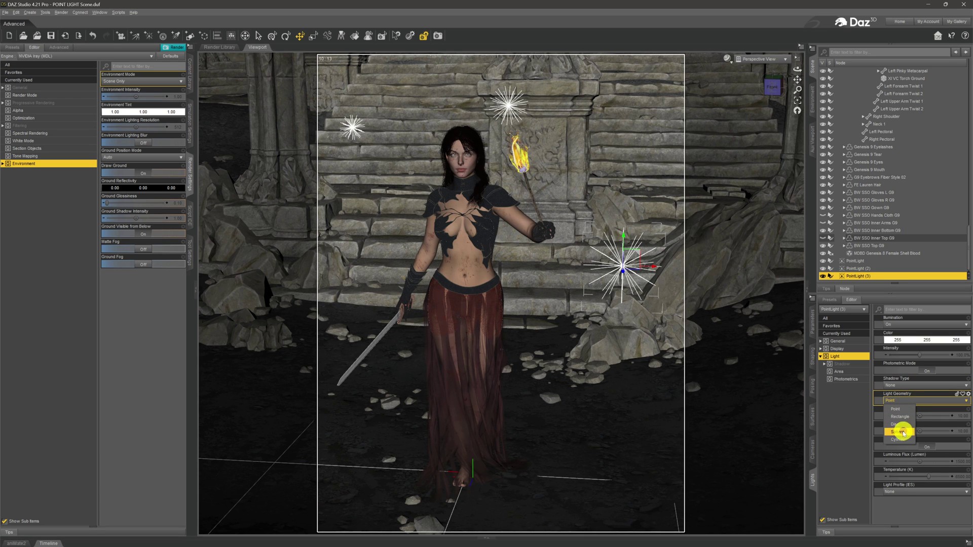
click(898, 431)
click(962, 415)
text(100)
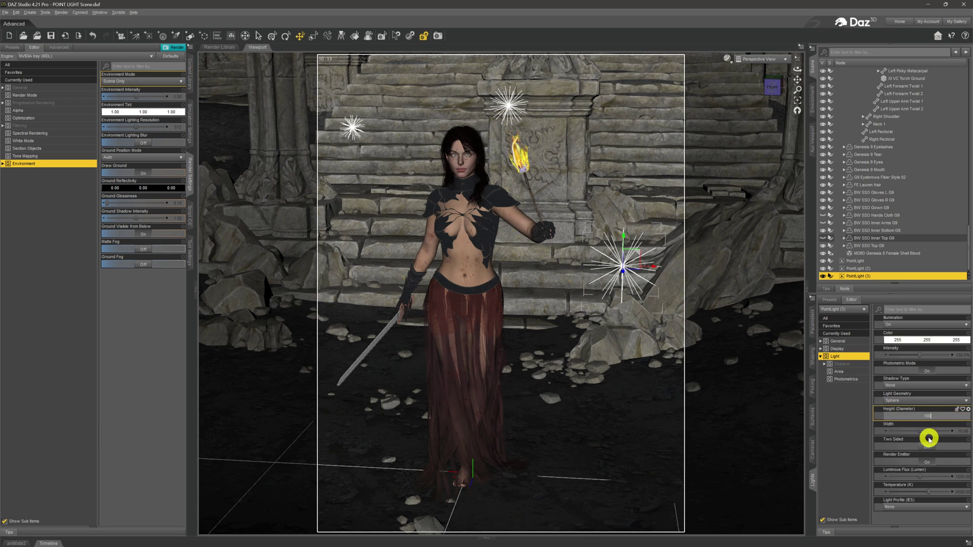
key(Return)
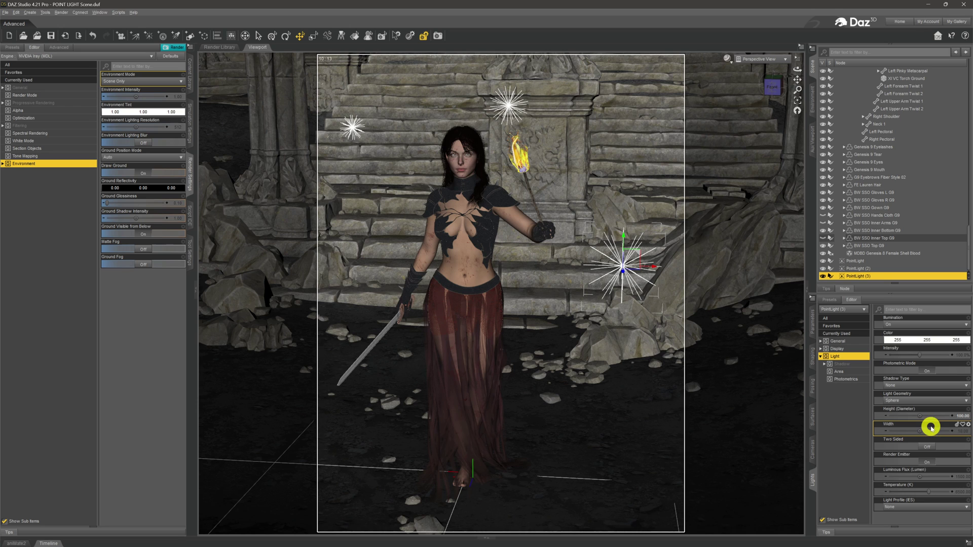
click(962, 431)
text(100)
key(Return)
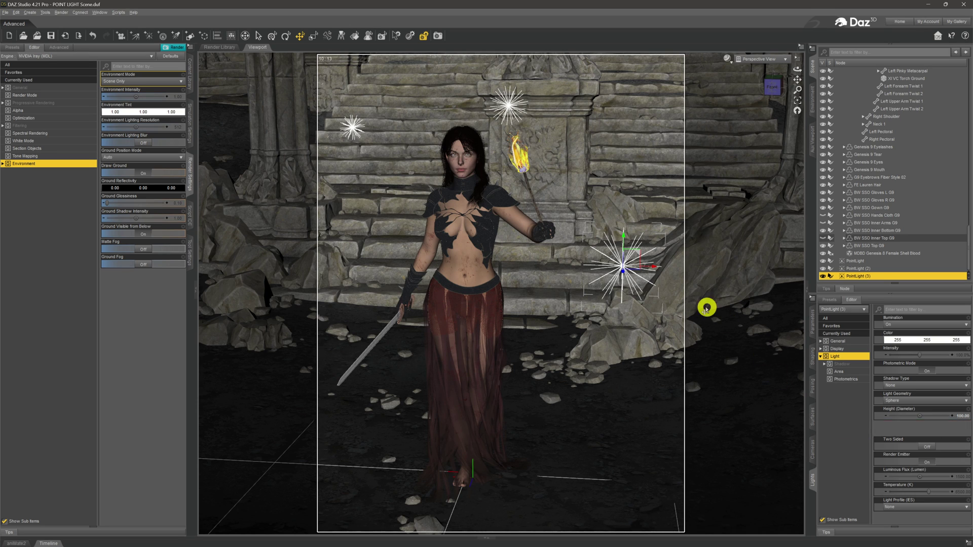
- Move the new point light high above the stairs behind the figure, out of the shot, and return to the Camera view
drag(622, 274, 673, 77)
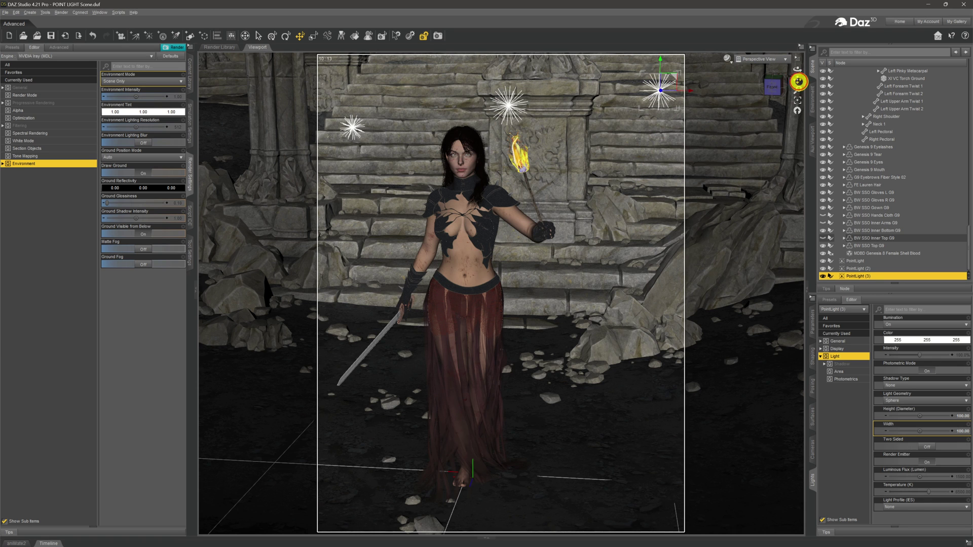
drag(794, 80, 704, 119)
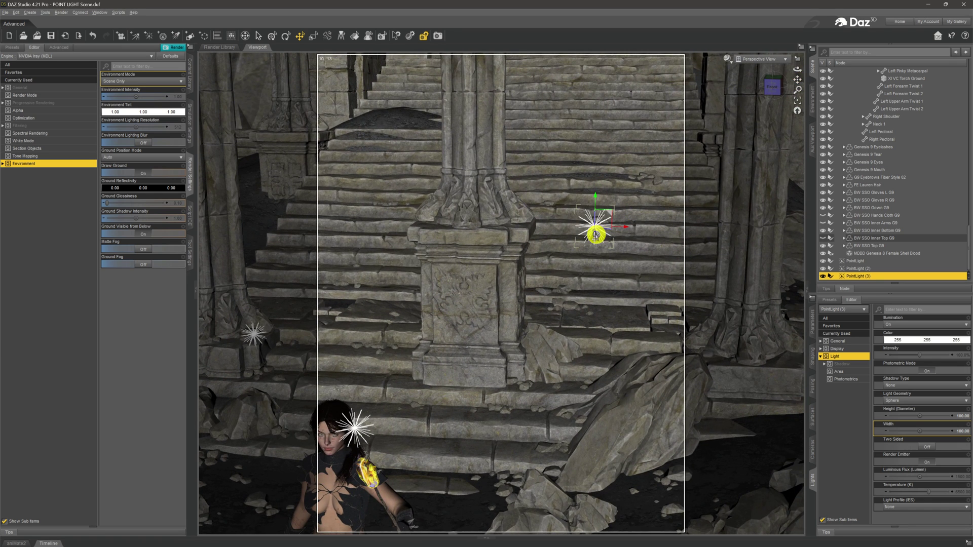
drag(595, 228, 619, 87)
click(765, 58)
click(773, 123)
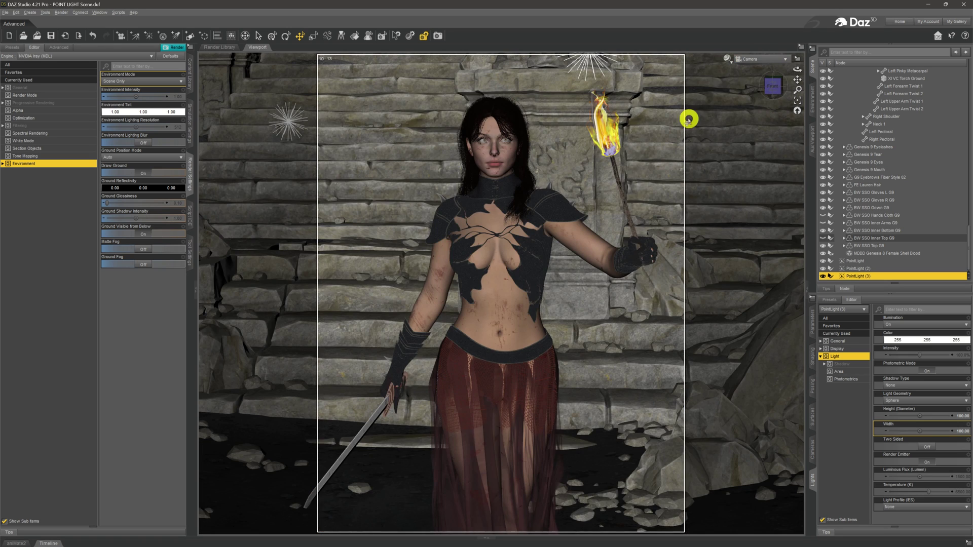
click(764, 60)
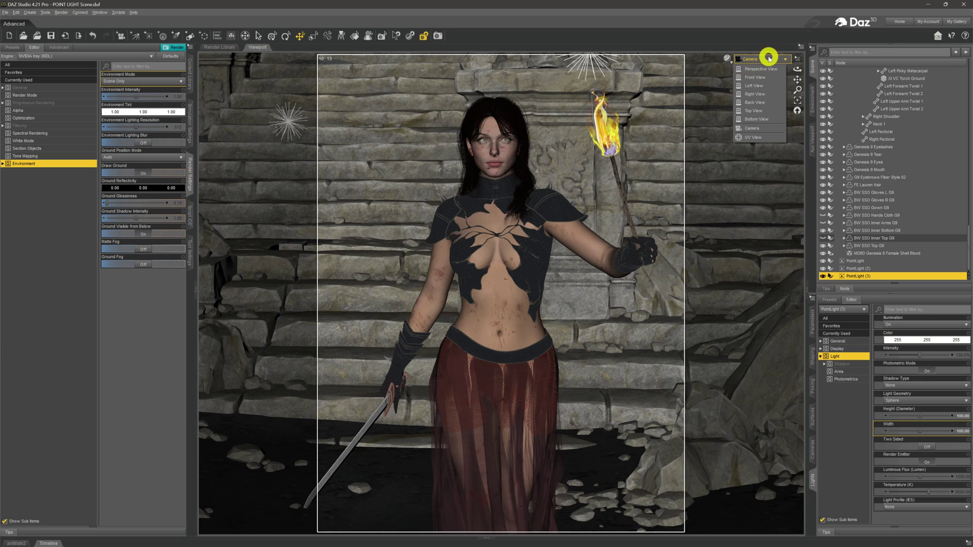
click(765, 59)
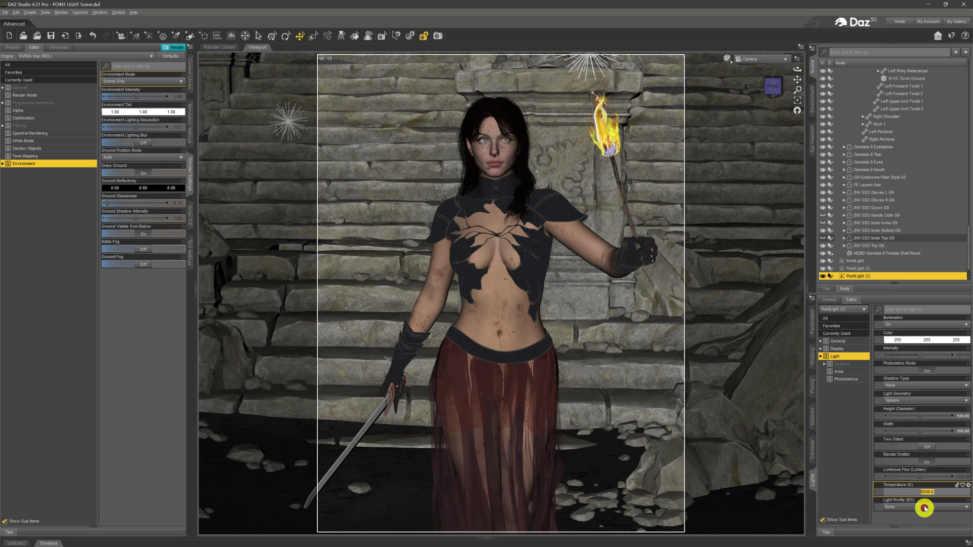
- Set the new point light's temperature to 100000 K for a cold light colour
click(932, 492)
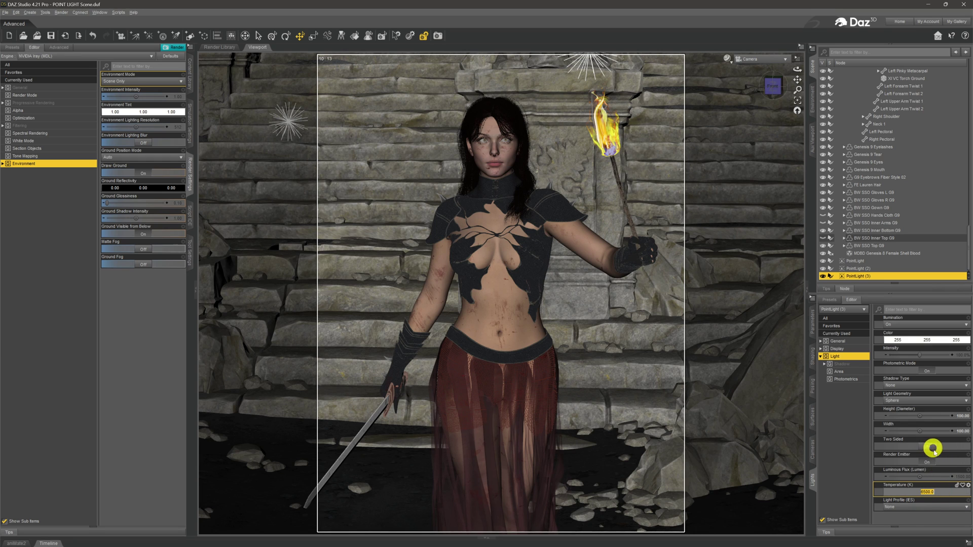
drag(949, 495, 871, 494)
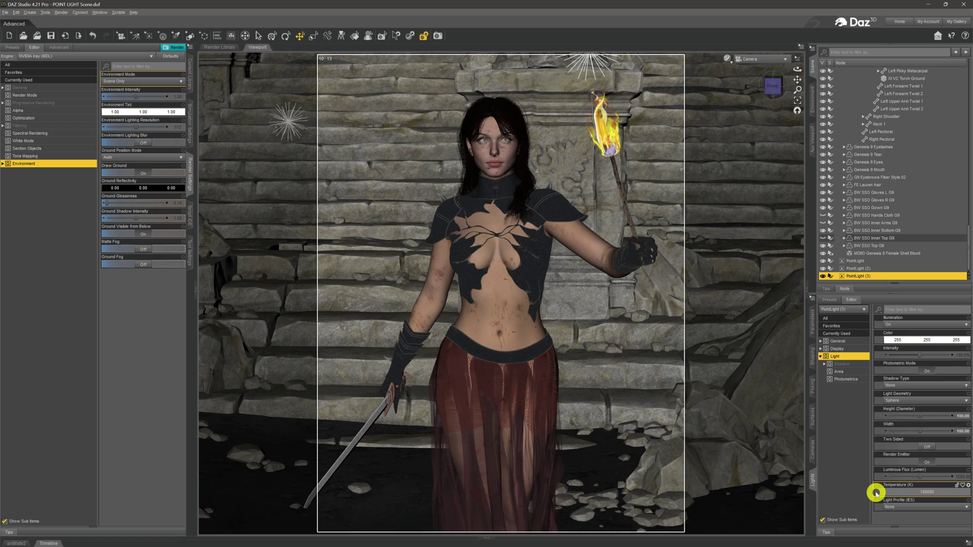
text(100000)
key(Return)
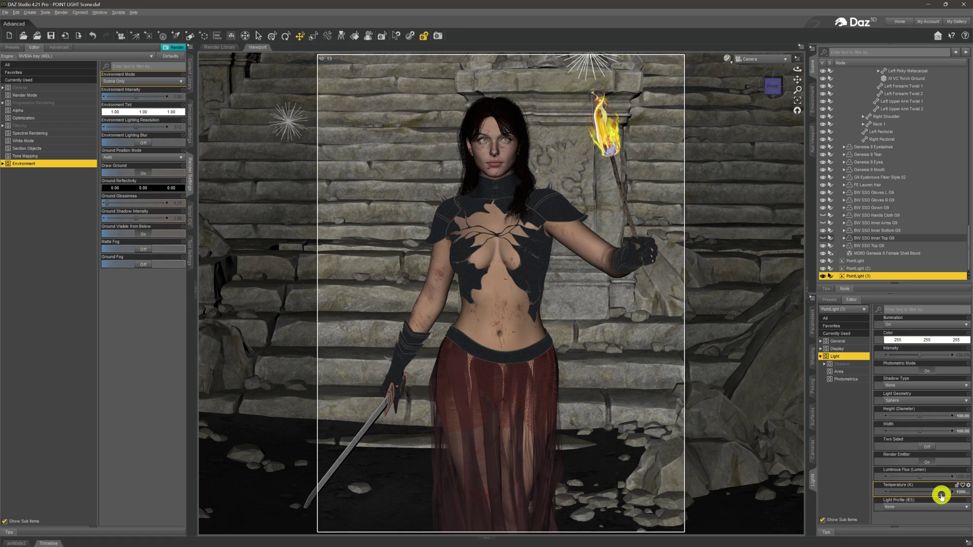
- Raise the new point light's luminous flux and preview the scene with NVIDIA Iray shading
click(929, 478)
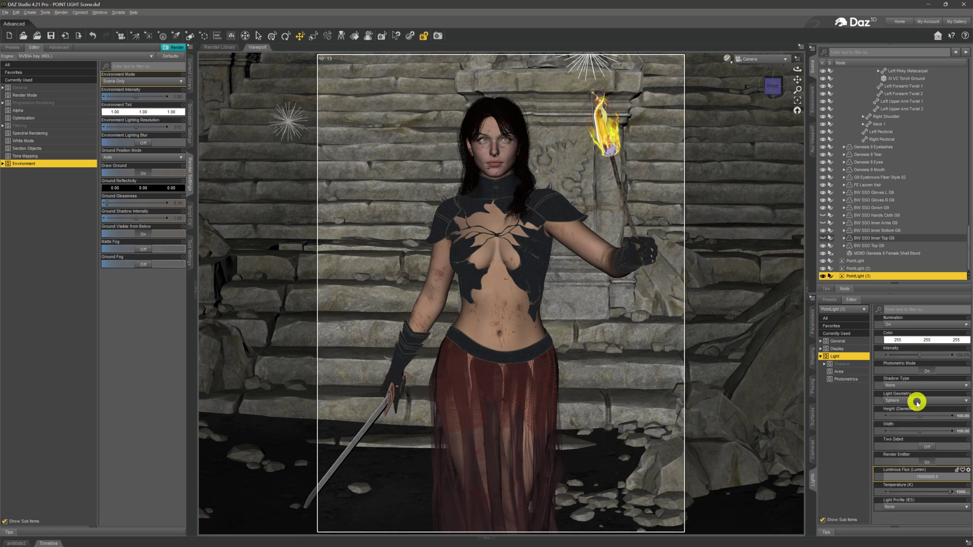
key(Return)
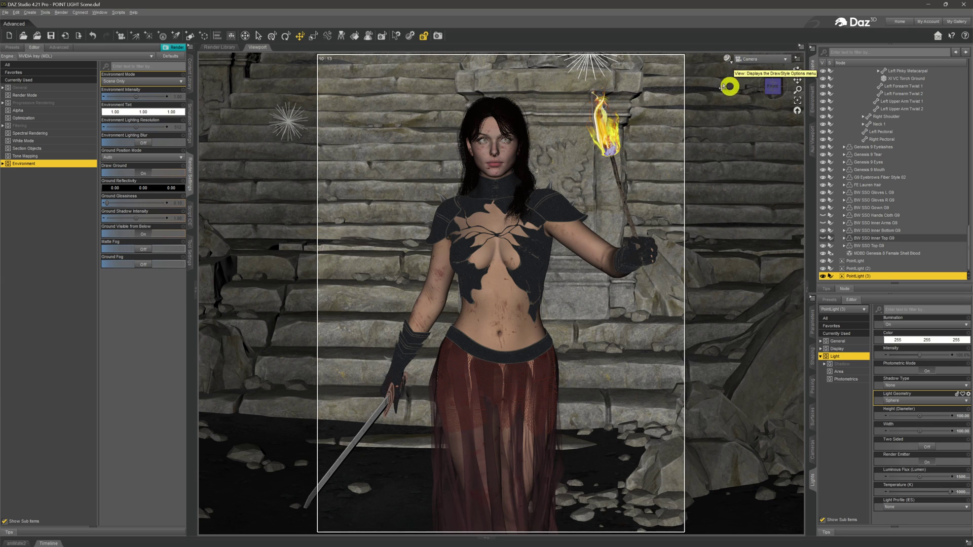
click(728, 59)
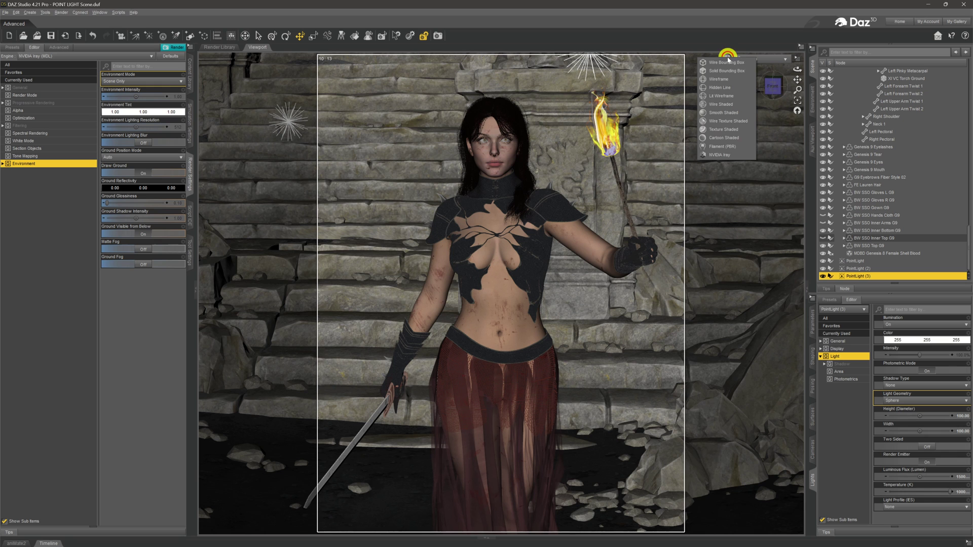
click(736, 154)
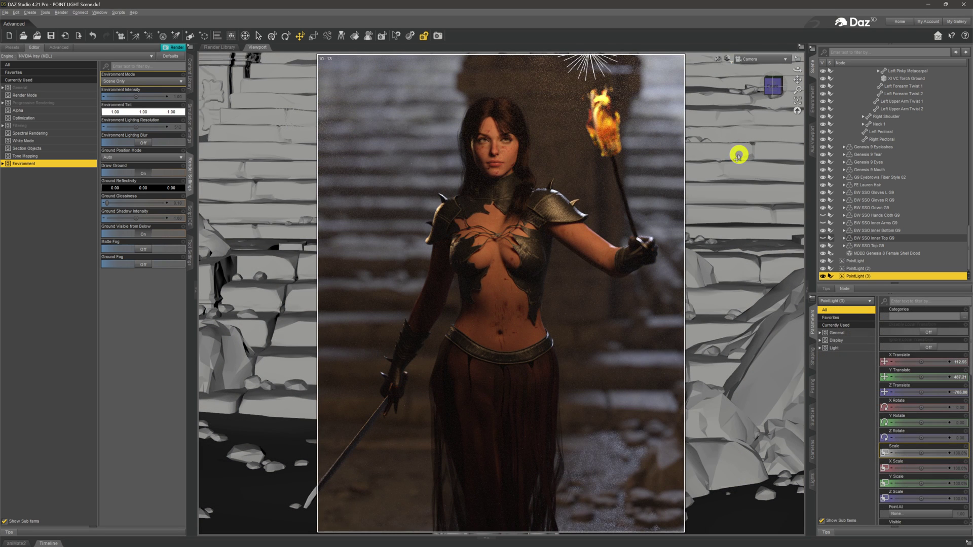